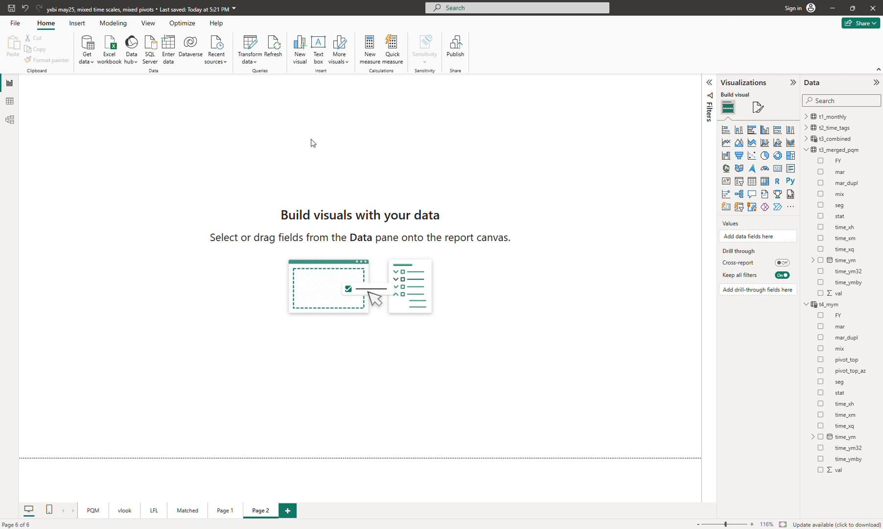
- Create a new calculated table named t5_xmq on Page 2 and start its formula on a new line
{"action": "left_click", "coordinate": [224, 511]}
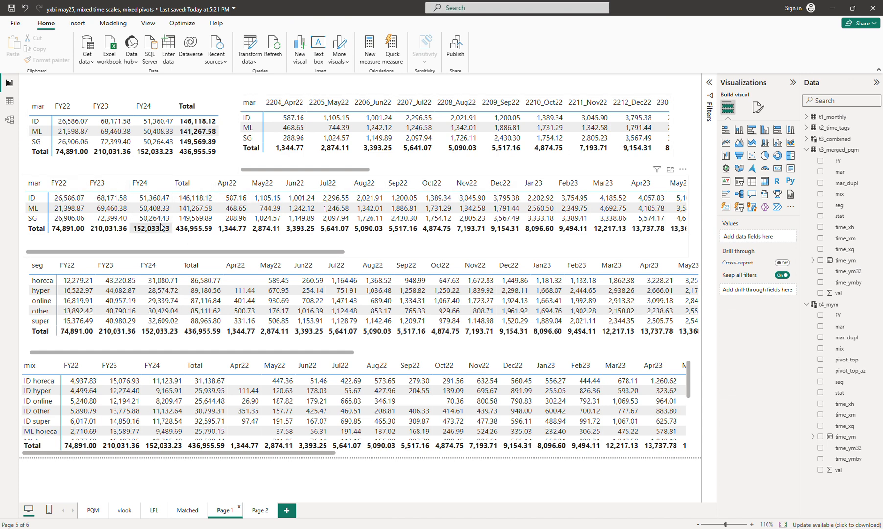
{"action": "left_click", "coordinate": [260, 512]}
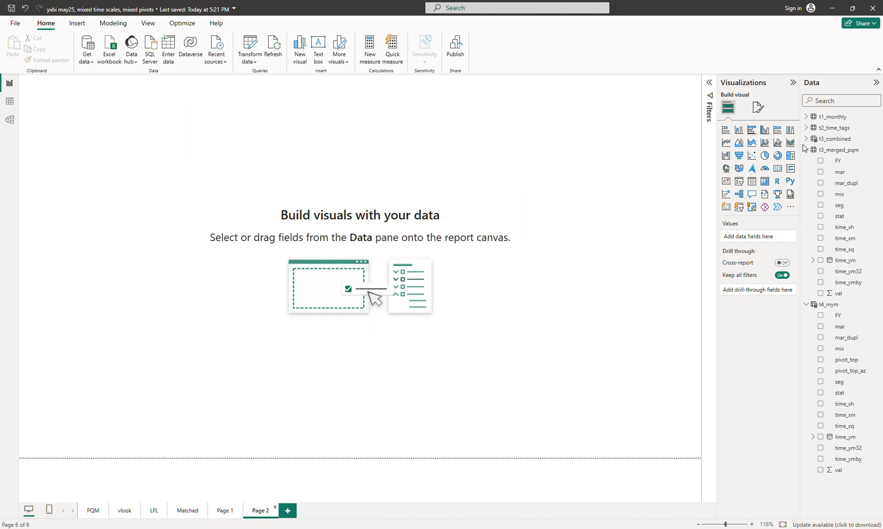
{"action": "left_click", "coordinate": [122, 24]}
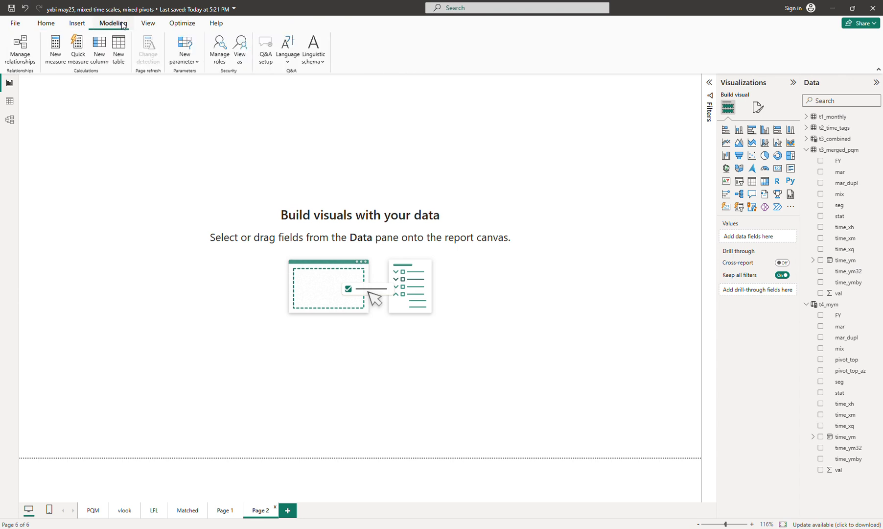
{"action": "left_click", "coordinate": [117, 49]}
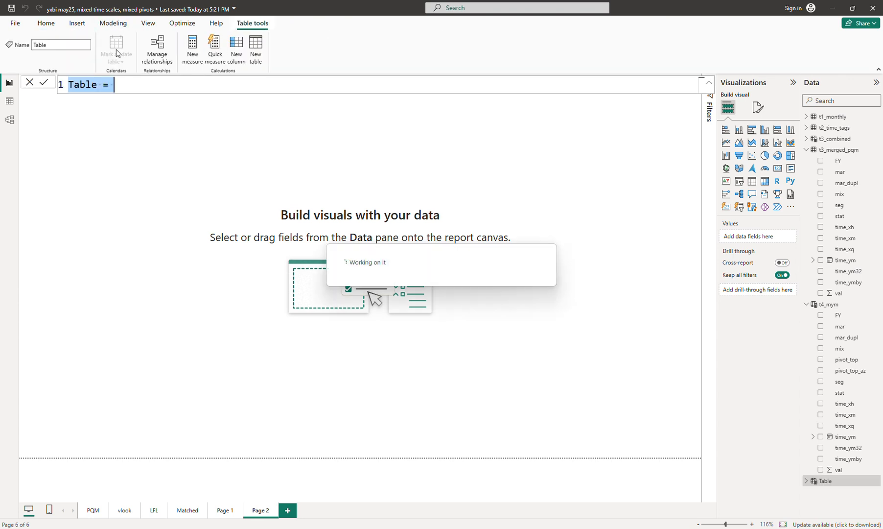
{"action": "type", "text": "t5_"}
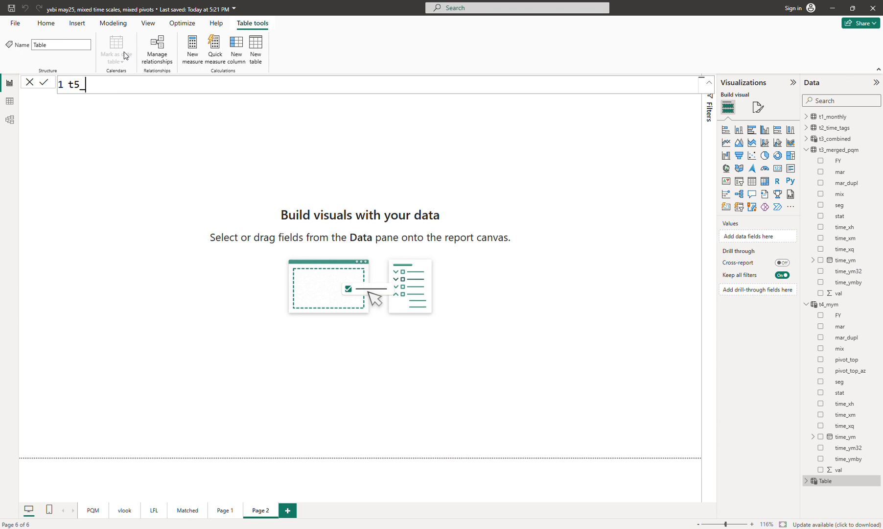
{"action": "type", "text": "xmq ="}
{"action": "key", "text": "shift+Return"}
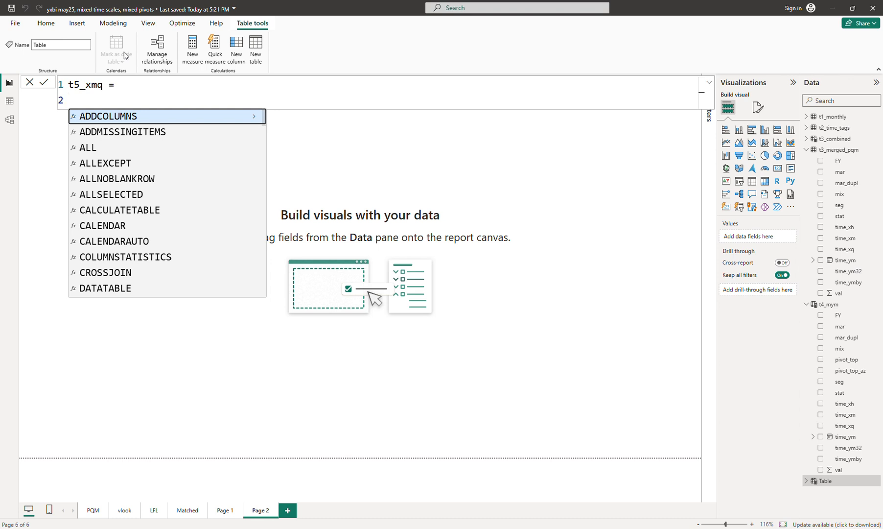
{"action": "key", "text": "Left"}
{"action": "key", "text": "shift+Return"}
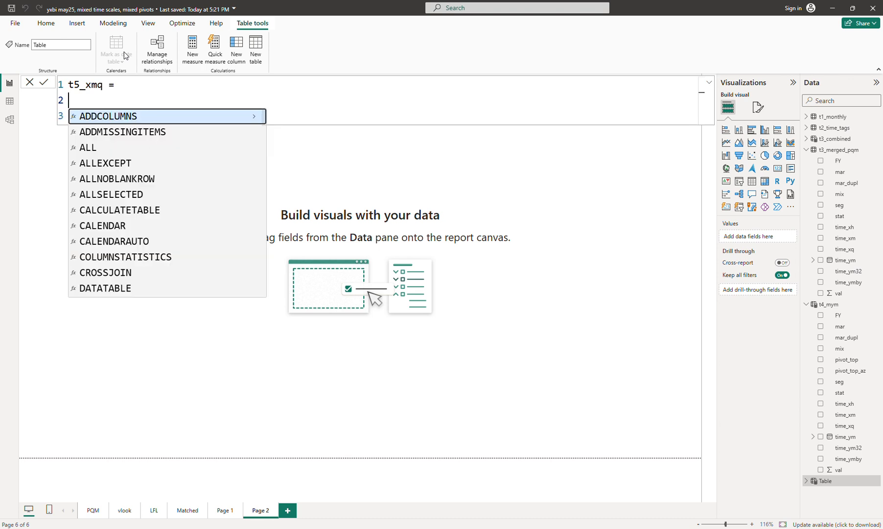
- Begin a variable step1 as SELECTCOLUMNS over the t3_merged_pqm table
{"action": "type", "text": "var st"}
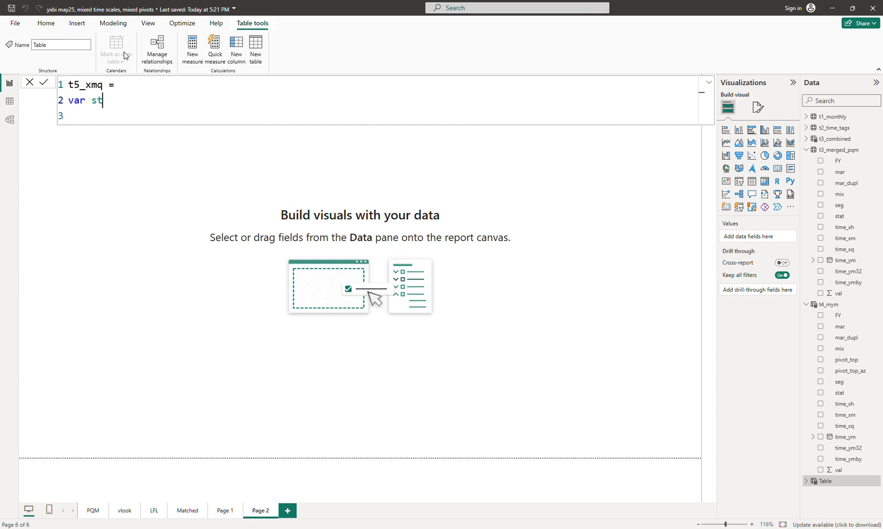
{"action": "type", "text": "ep1 "}
{"action": "type", "text": "= ad"}
{"action": "key", "text": "BackSpace"}
{"action": "key", "text": "BackSpace"}
{"action": "type", "text": "se"}
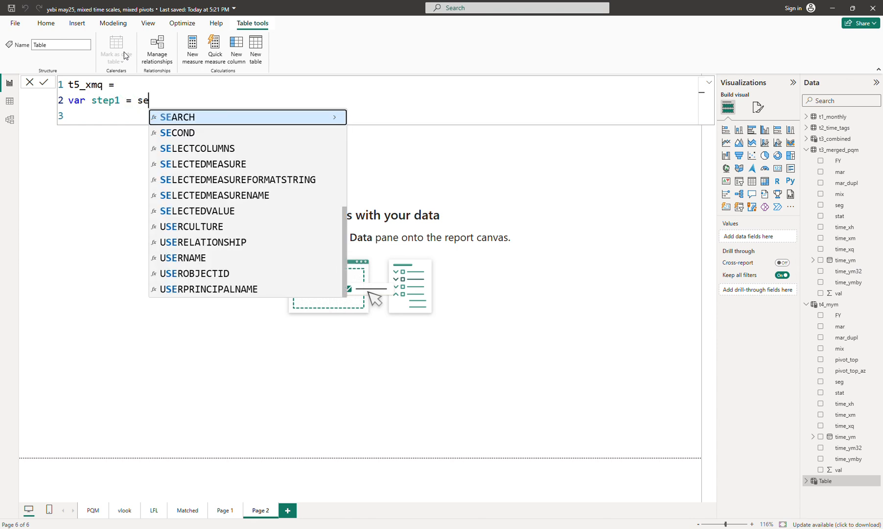
{"action": "type", "text": "l"}
{"action": "key", "text": "Tab"}
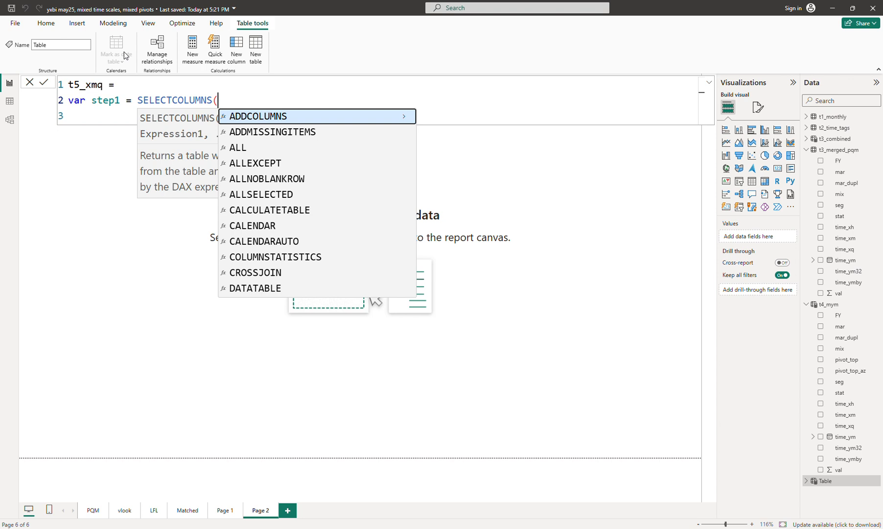
{"action": "type", "text": "t4"}
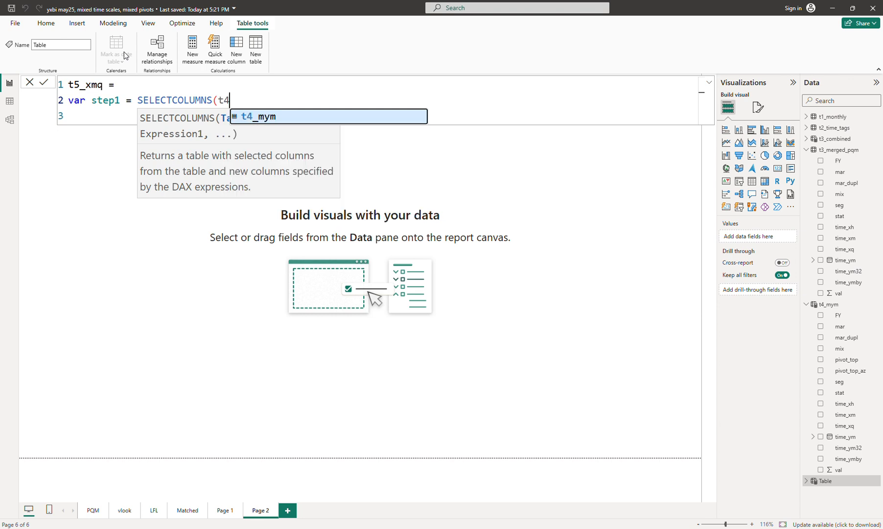
{"action": "key", "text": "BackSpace"}
{"action": "type", "text": "3"}
{"action": "key", "text": "Down"}
{"action": "key", "text": "Tab"}
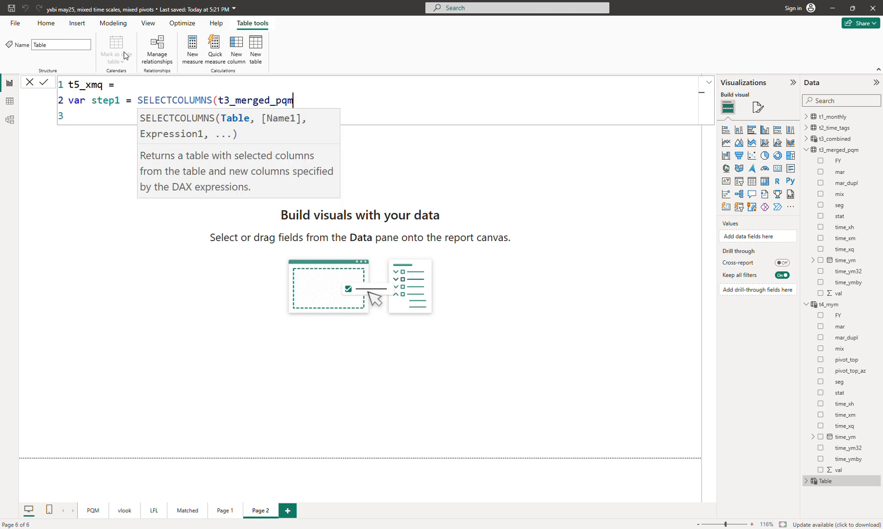
- Add step1 columns "fill" from [FY], "top" from [time_xm] and "val" from [val], closing the function
{"action": "type", "text": ", \"fill\","}
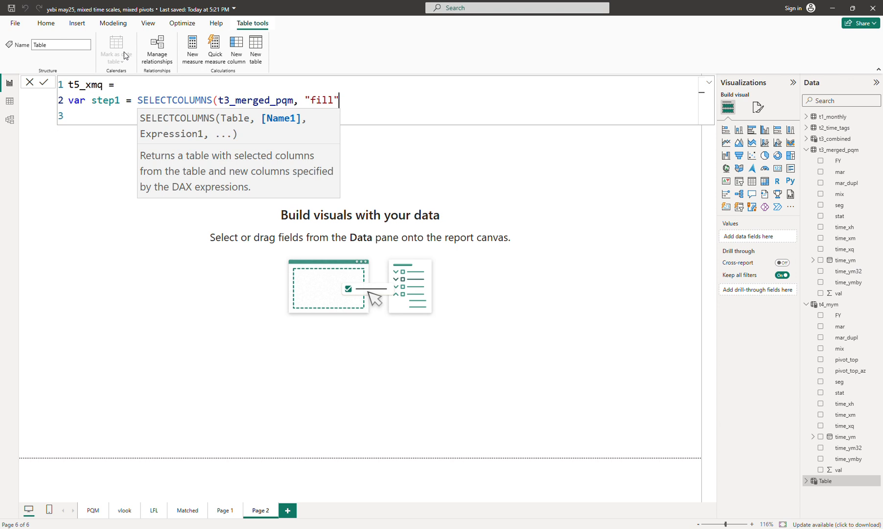
{"action": "type", "text": " [FY],"}
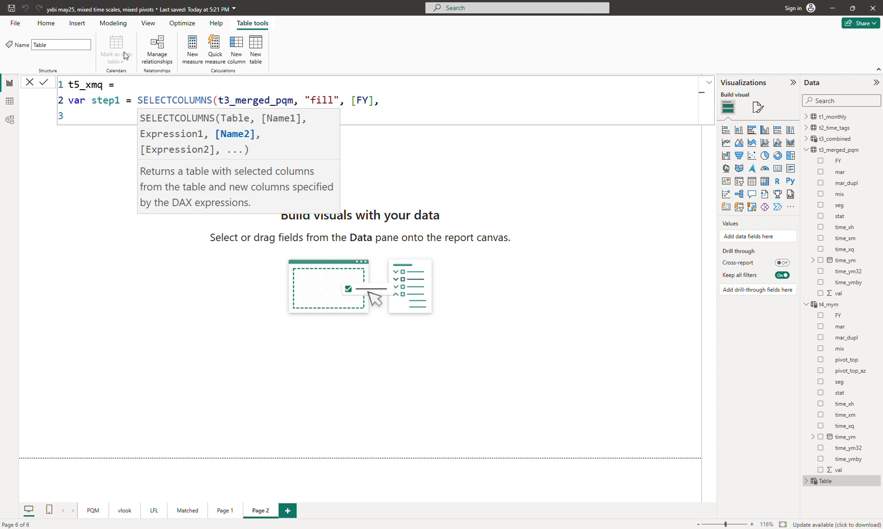
{"action": "type", "text": "\"y"}
{"action": "key", "text": "BackSpace"}
{"action": "type", "text": "top\", "}
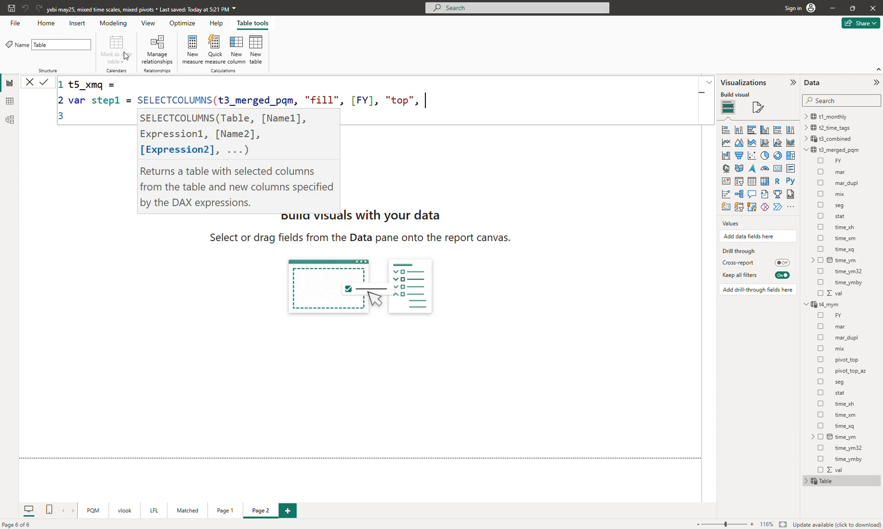
{"action": "type", "text": "["}
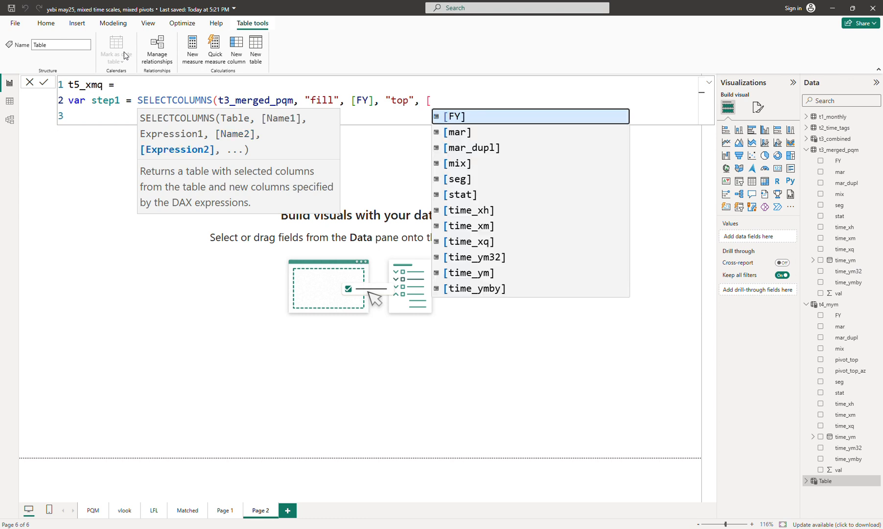
{"action": "type", "text": "m"}
{"action": "key", "text": "BackSpace"}
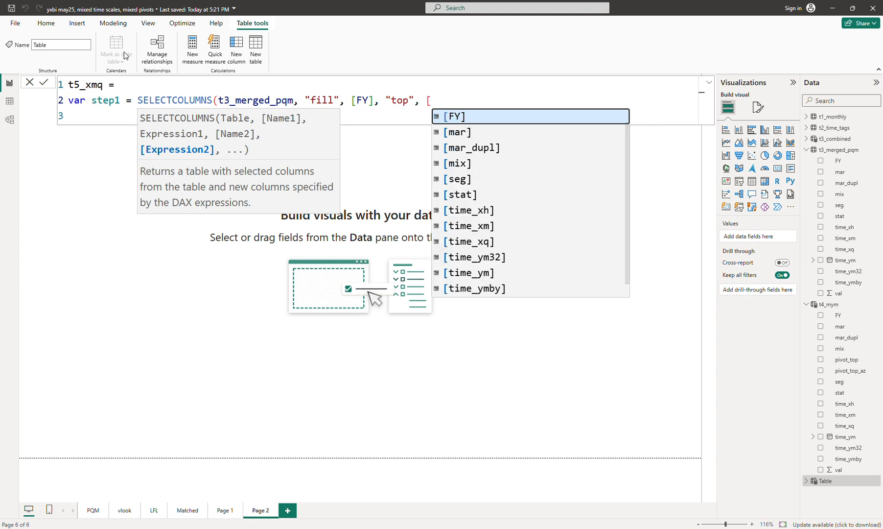
{"action": "key", "text": "Down"}
{"action": "key", "text": "Down"}
{"action": "key", "text": "Down"}
{"action": "key", "text": "Down"}
{"action": "key", "text": "Down"}
{"action": "key", "text": "Down"}
{"action": "key", "text": "Down"}
{"action": "key", "text": "Tab"}
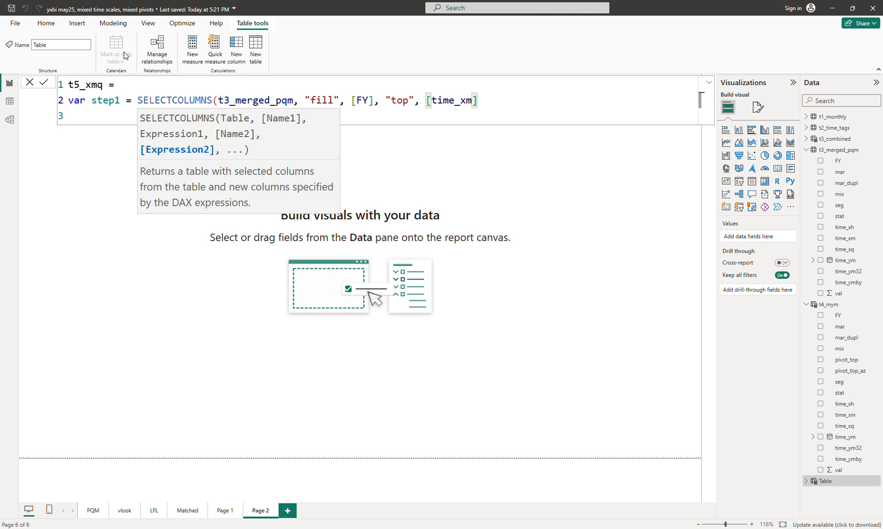
{"action": "type", "text": ", "}
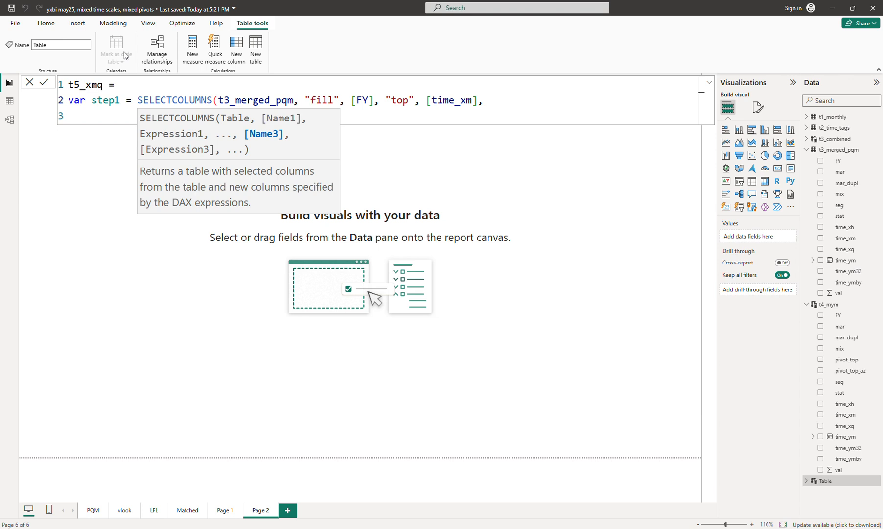
{"action": "type", "text": "\"val\", "}
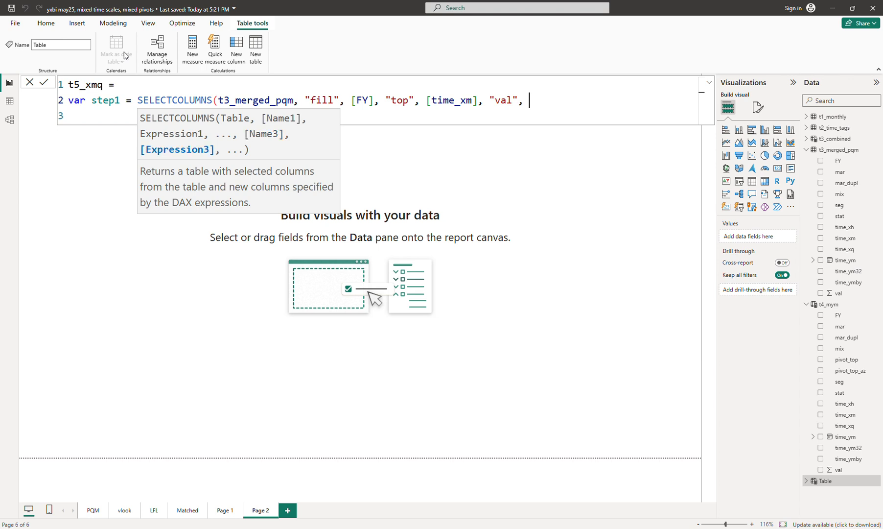
{"action": "type", "text": "[v"}
{"action": "key", "text": "Tab"}
{"action": "type", "text": ")"}
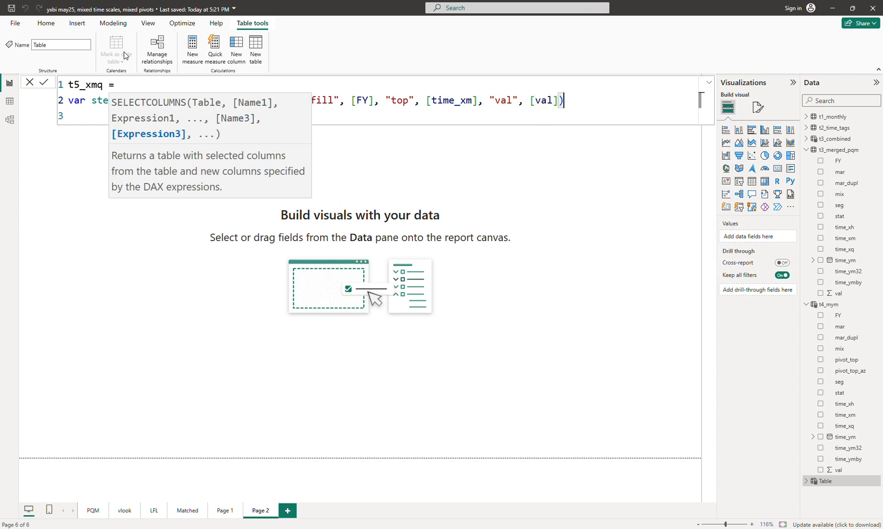
{"action": "key", "text": "shift+Return"}
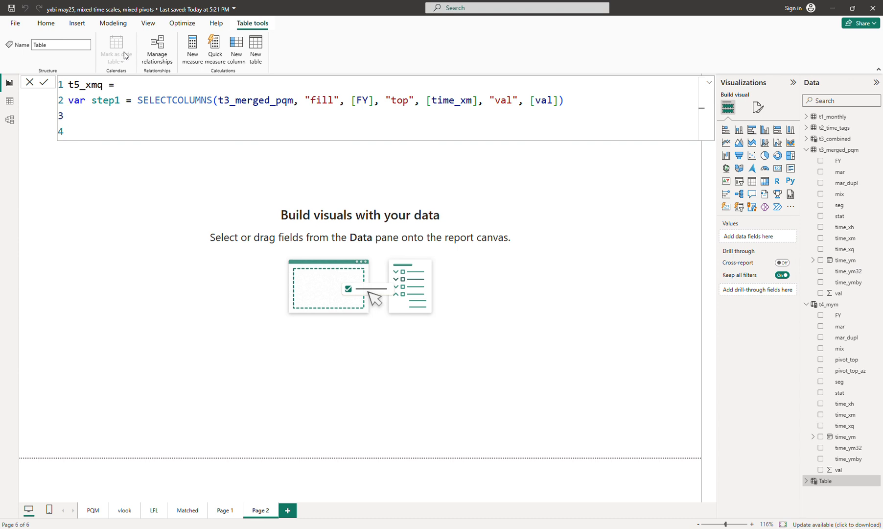
- Duplicate the step1 line and rename the copied variable to step2
{"action": "key", "text": "shift+Up"}
{"action": "key", "text": "ctrl+c"}
{"action": "key", "text": "Right"}
{"action": "key", "text": "ctrl+v"}
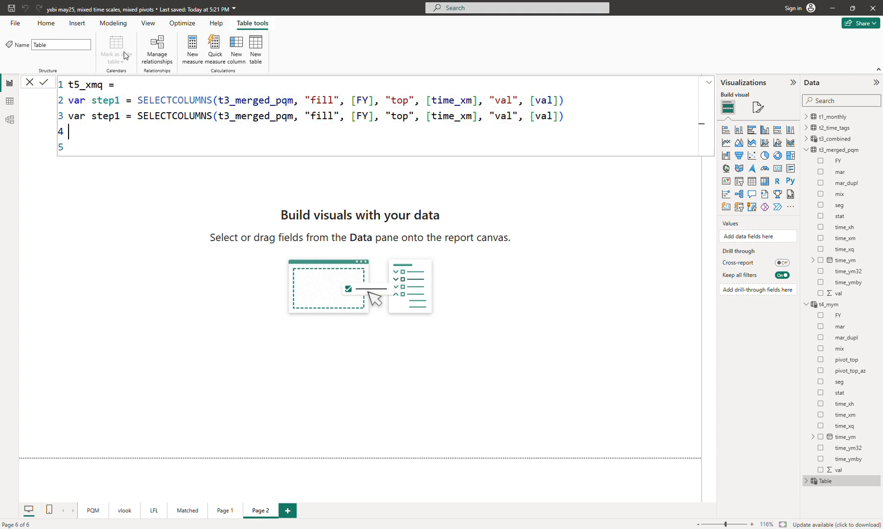
{"action": "key", "text": "Up"}
{"action": "key", "text": "Right"}
{"action": "key", "text": "Right"}
{"action": "key", "text": "Right"}
{"action": "key", "text": "Right"}
{"action": "key", "text": "Right"}
{"action": "key", "text": "Right"}
{"action": "key", "text": "Right"}
{"action": "key", "text": "Right"}
{"action": "key", "text": "Right"}
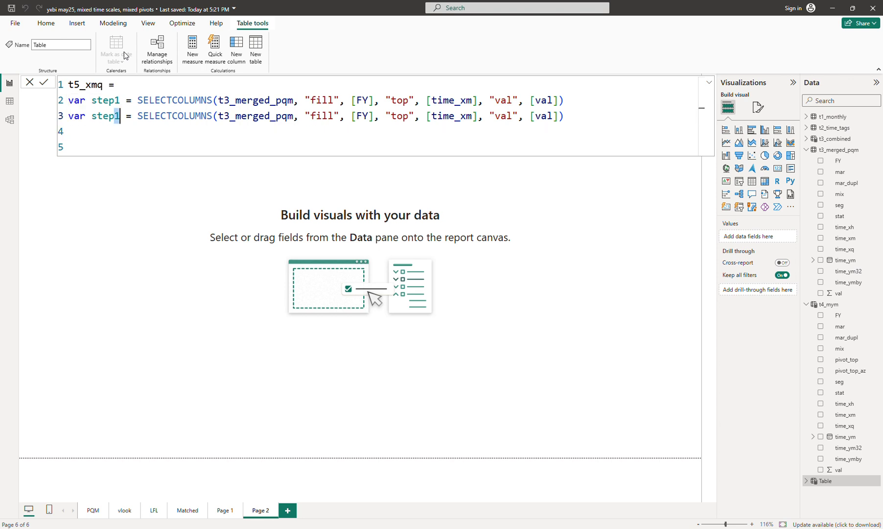
{"action": "key", "text": "BackSpace"}
{"action": "type", "text": "2"}
- Change step2's "top" column source from the monthly field to [time_xq]
{"action": "key", "text": "Down"}
{"action": "key", "text": "Left"}
{"action": "left_click", "coordinate": [472, 116]}
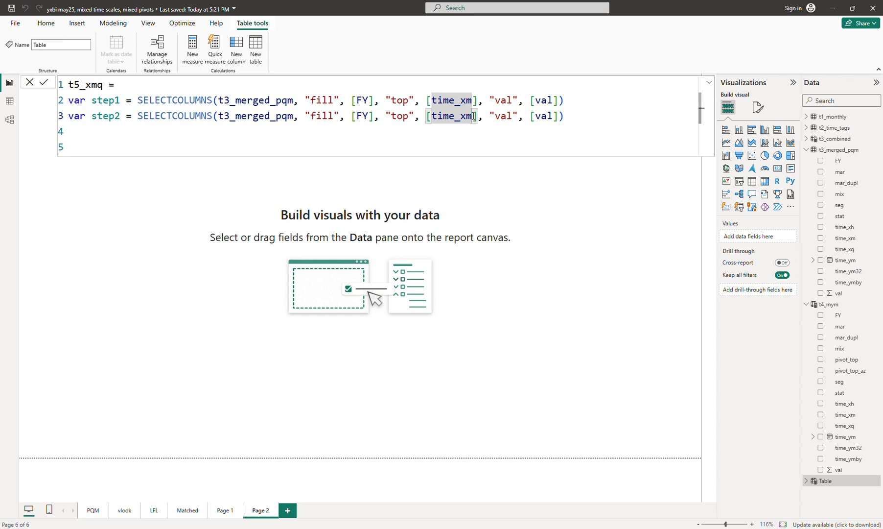
{"action": "key", "text": "BackSpace"}
{"action": "type", "text": "q"}
{"action": "key", "text": "Escape"}
{"action": "key", "text": "Down"}
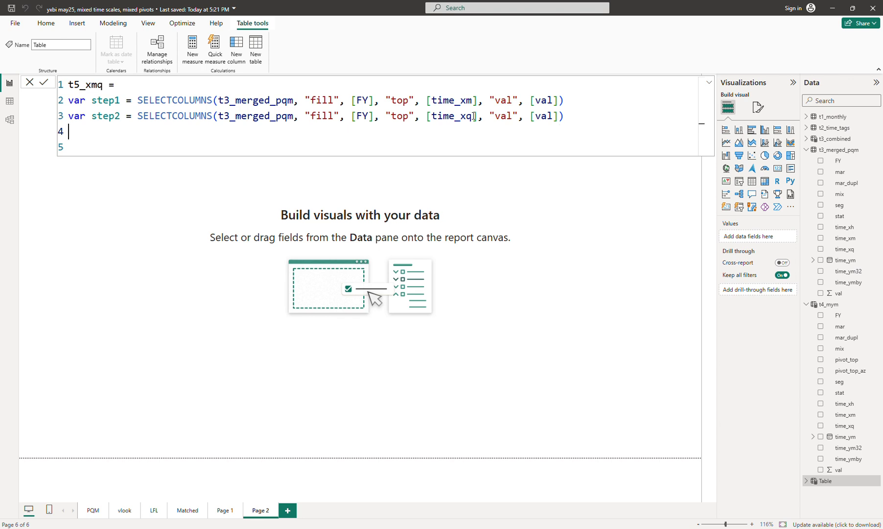
- Finish the formula with return UNION(step1, step2) and commit the t5_xmq table
{"action": "type", "text": "return union(ste"}
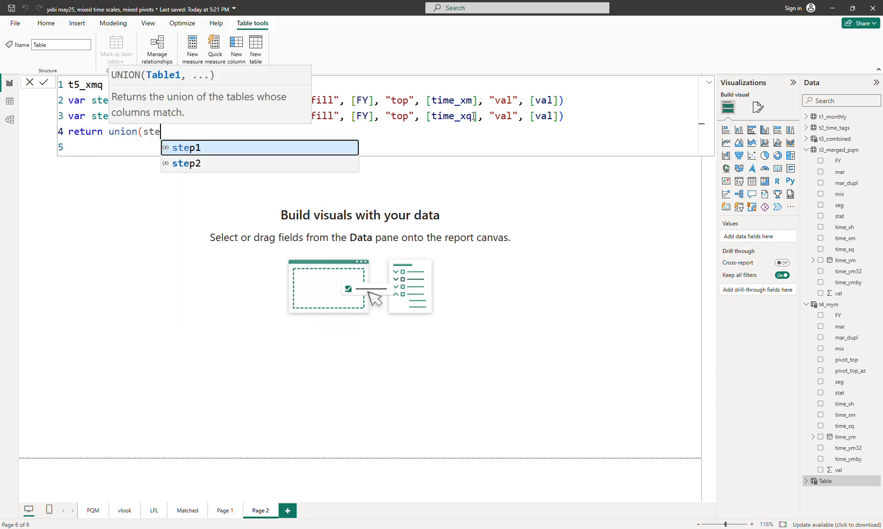
{"action": "type", "text": "p1, step"}
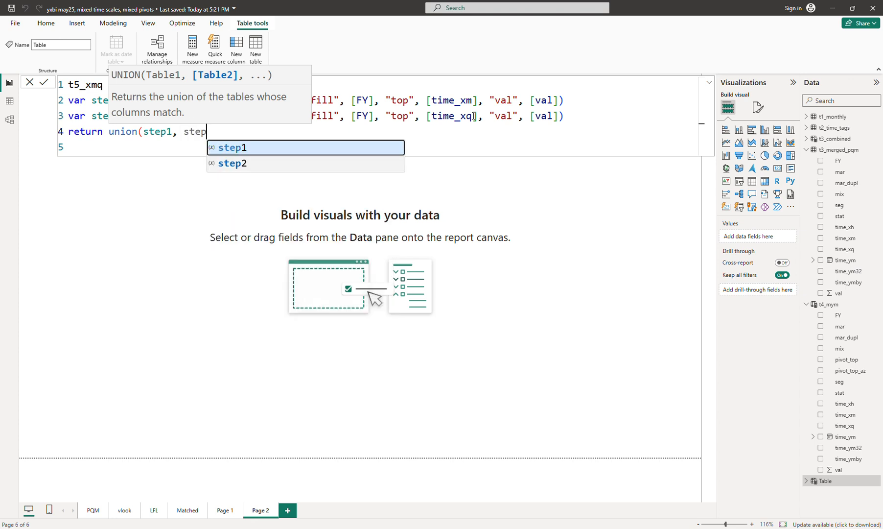
{"action": "type", "text": "2)"}
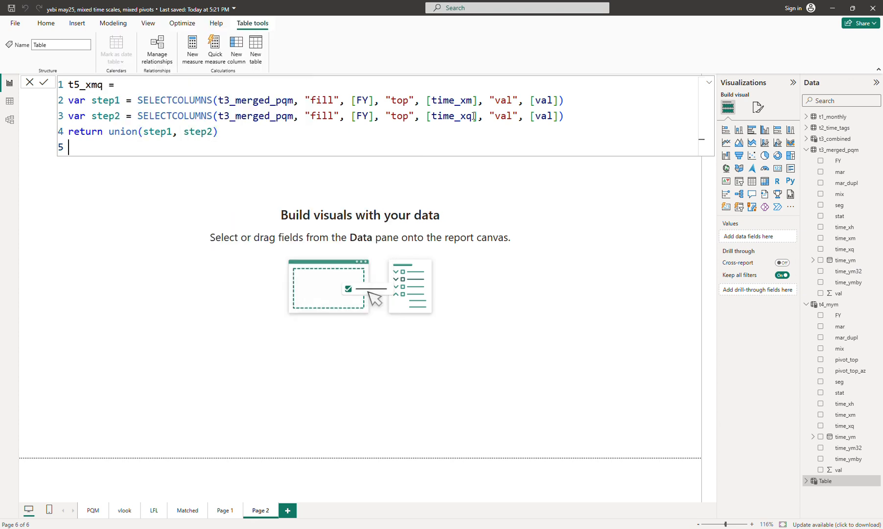
{"action": "key", "text": "Return"}
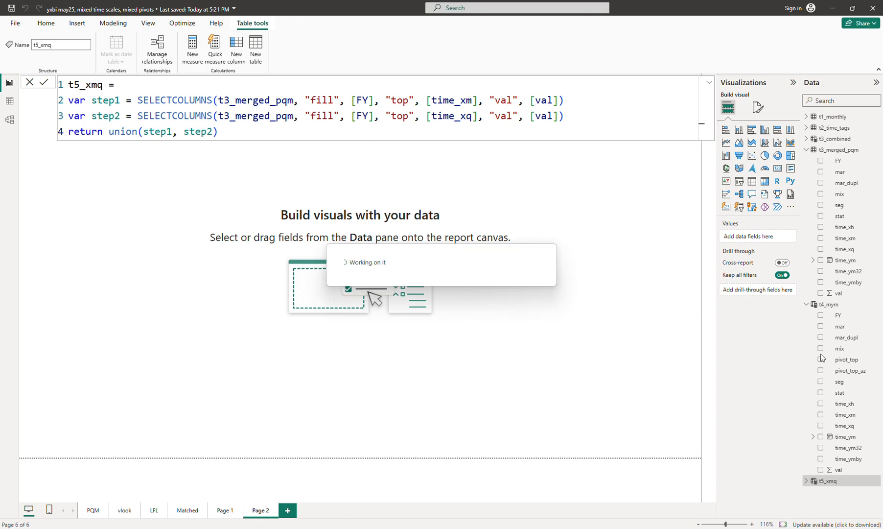
- Build a matrix visual from t5_xmq showing the sum of val by top
{"action": "left_click", "coordinate": [807, 304]}
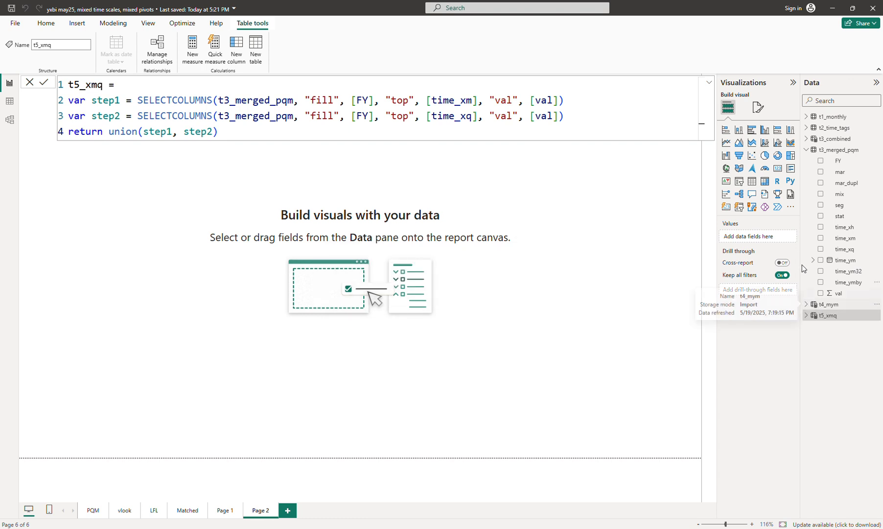
{"action": "left_click", "coordinate": [807, 149]}
{"action": "left_click", "coordinate": [384, 193]}
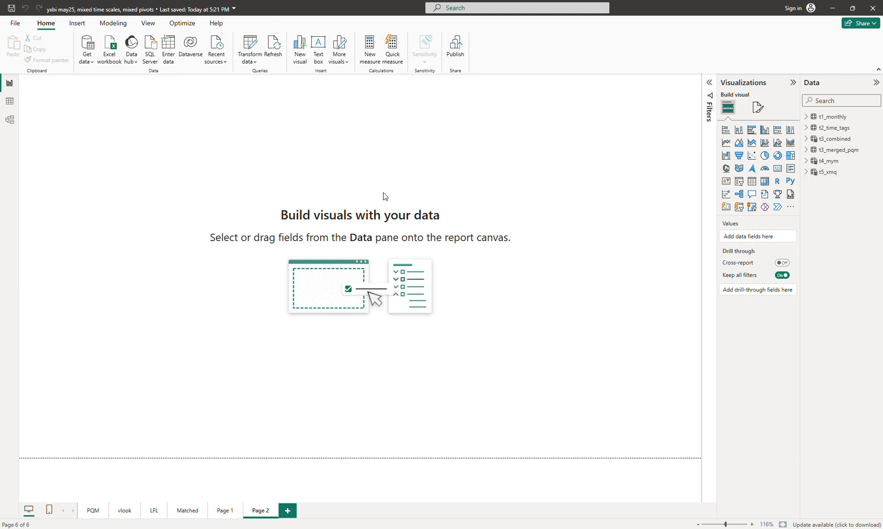
{"action": "left_click", "coordinate": [807, 172]}
{"action": "left_click", "coordinate": [821, 205]}
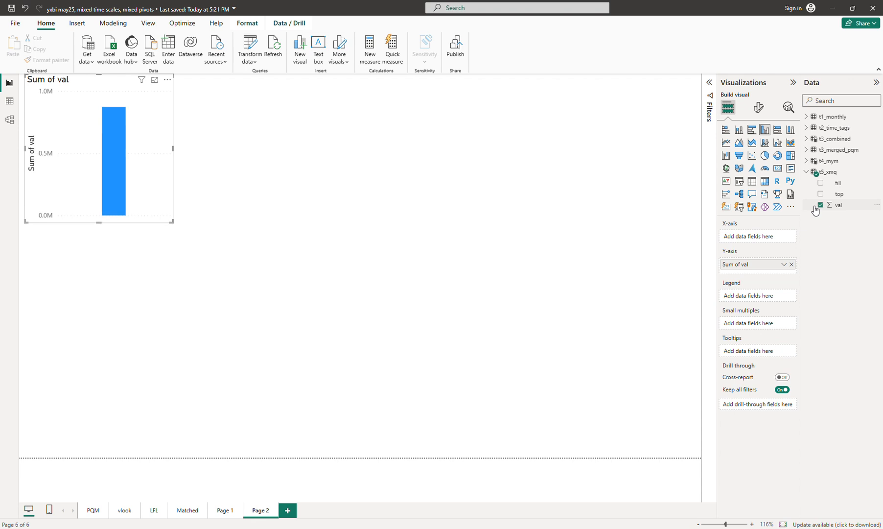
{"action": "left_click", "coordinate": [765, 181]}
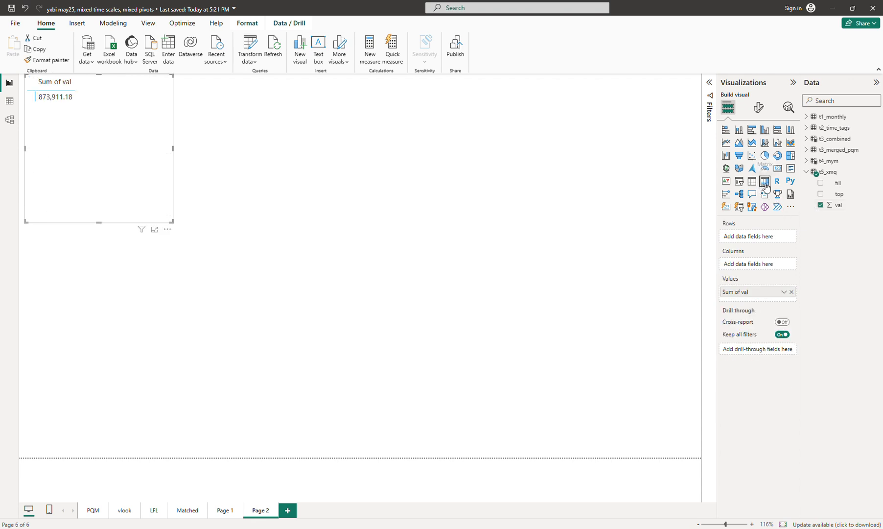
{"action": "left_click", "coordinate": [821, 194]}
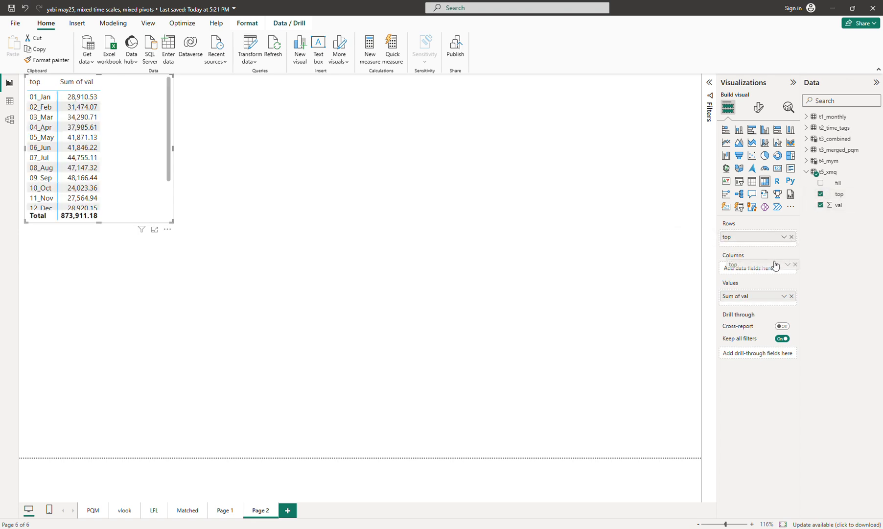
- Pivot the matrix with top as columns and fill as rows, and widen the visual across the page
{"action": "left_click_drag", "start_coordinate": [751, 239], "coordinate": [759, 269]}
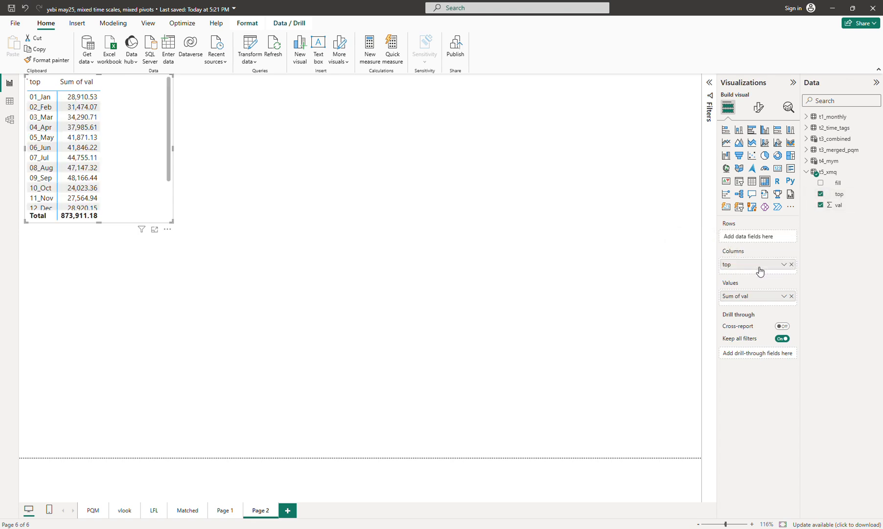
{"action": "left_click_drag", "start_coordinate": [834, 187], "coordinate": [760, 239]}
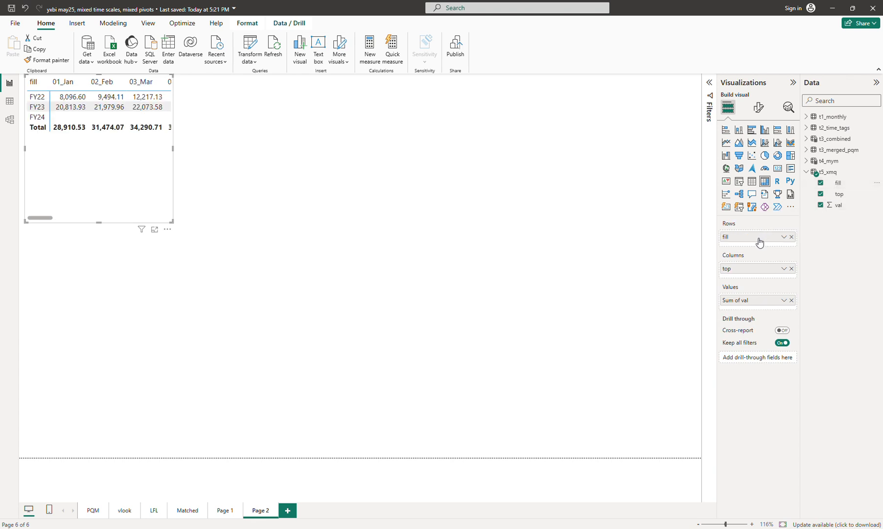
{"action": "left_click_drag", "start_coordinate": [172, 225], "coordinate": [663, 192]}
{"action": "left_click_drag", "start_coordinate": [570, 179], "coordinate": [574, 216]}
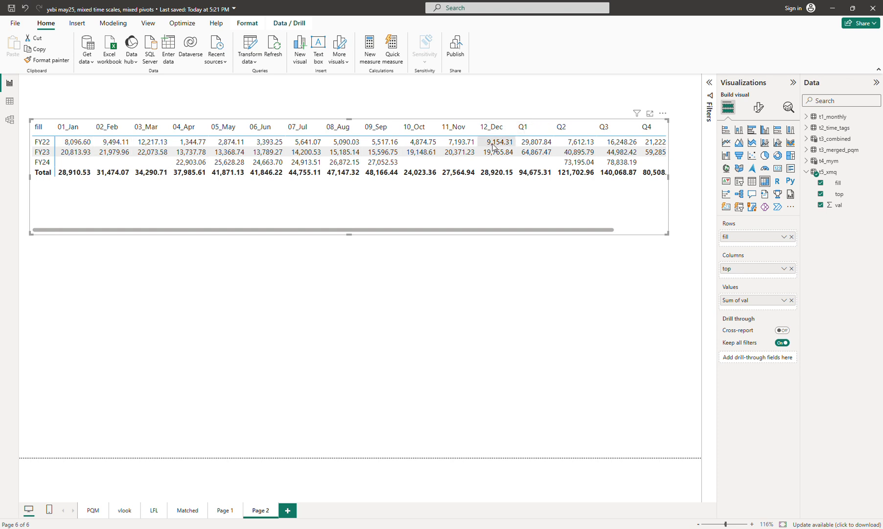
- Open the t5_xmq formula and prefix step1's top expression with "B_" & before [time_xm]
{"action": "left_click", "coordinate": [813, 177]}
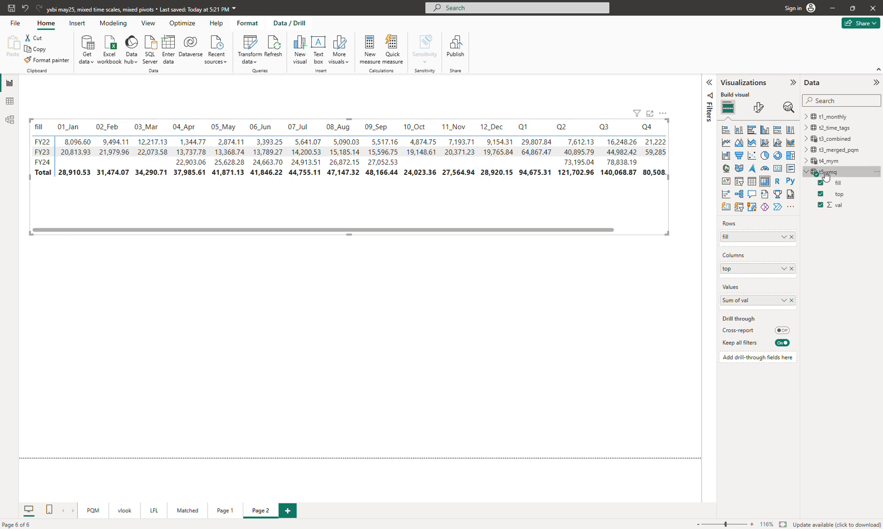
{"action": "left_click_drag", "start_coordinate": [571, 215], "coordinate": [579, 269]}
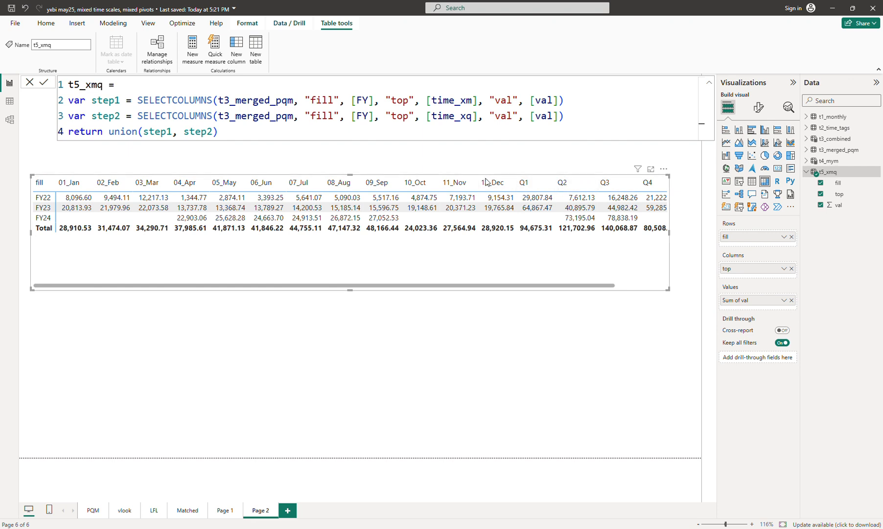
{"action": "left_click", "coordinate": [427, 100]}
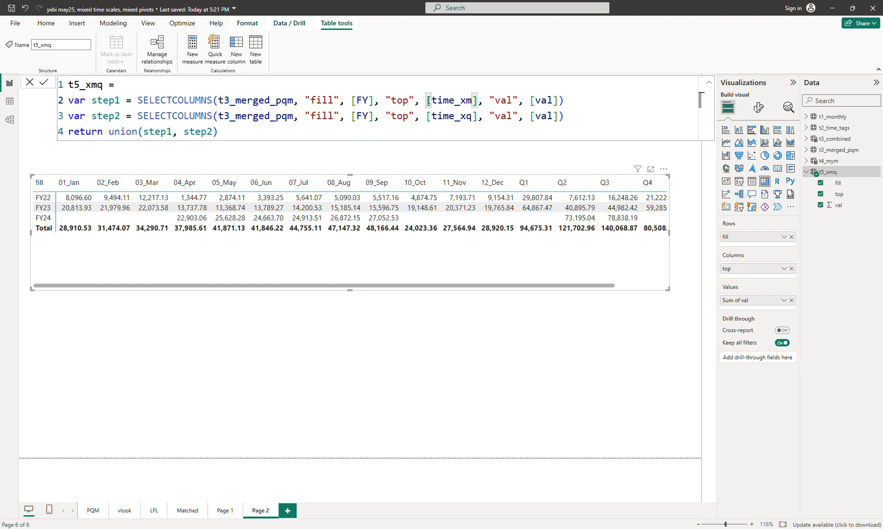
{"action": "type", "text": "A_"}
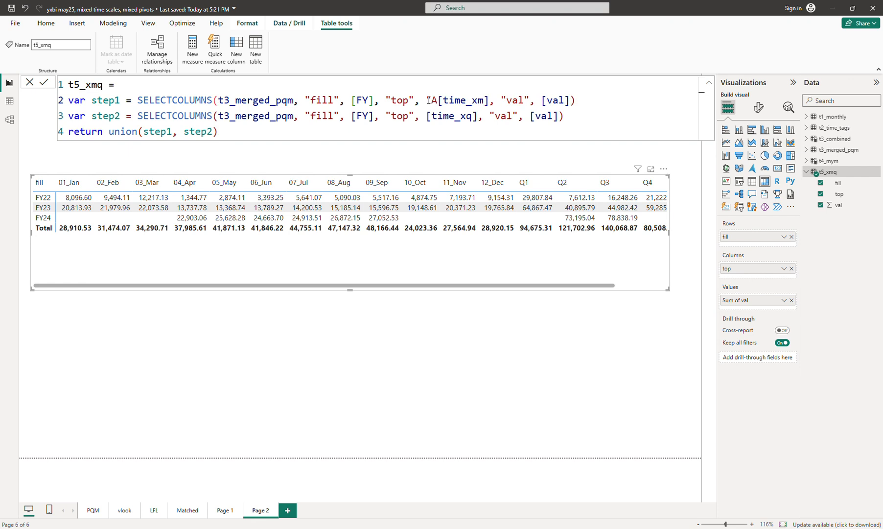
{"action": "type", "text": "\""}
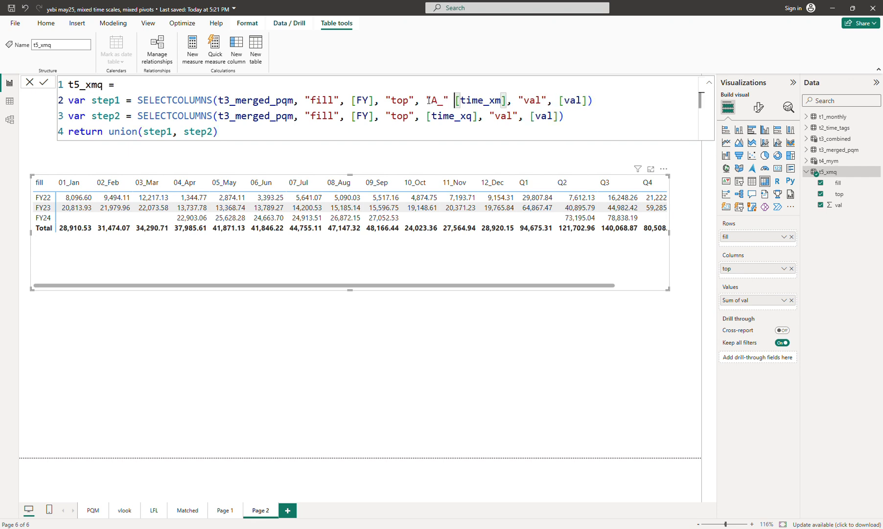
{"action": "key", "text": "Left"}
{"action": "key", "text": "Left"}
{"action": "key", "text": "BackSpace"}
{"action": "key", "text": "BackSpace"}
{"action": "type", "text": "B_"}
{"action": "key", "text": "Right"}
{"action": "key", "text": "Right"}
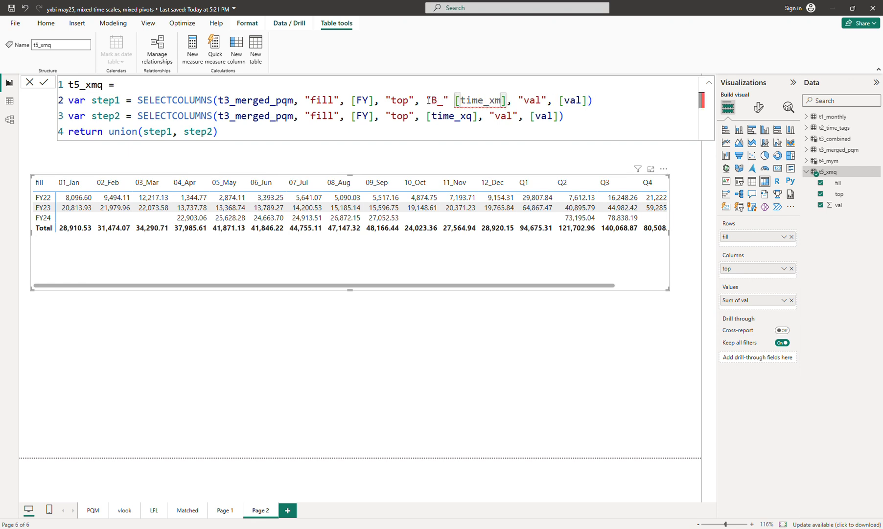
{"action": "type", "text": "&"}
{"action": "key", "text": "Down"}
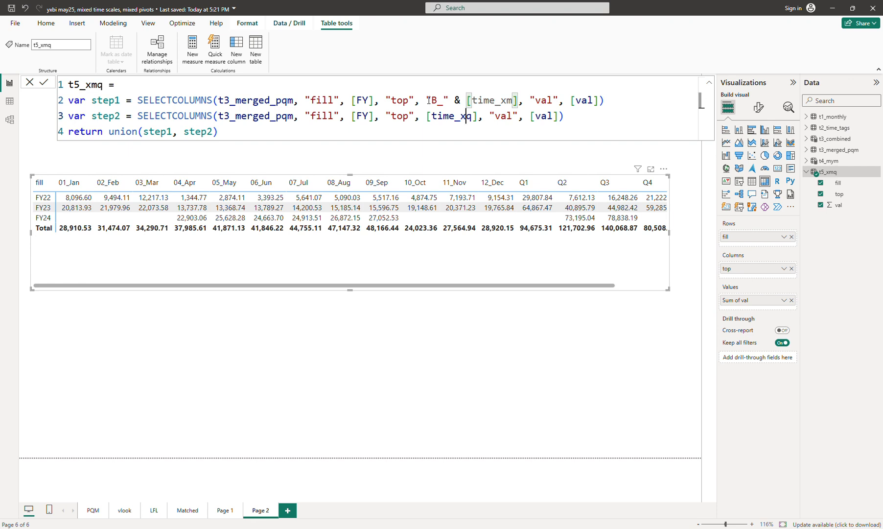
{"action": "key", "text": "Up"}
- Copy the prefix into step2, change it to "A_" & before [time_xq], and commit the table formula
{"action": "left_click_drag", "start_coordinate": [465, 100], "coordinate": [427, 99]}
{"action": "key", "text": "ctrl+c"}
{"action": "left_click", "coordinate": [427, 115]}
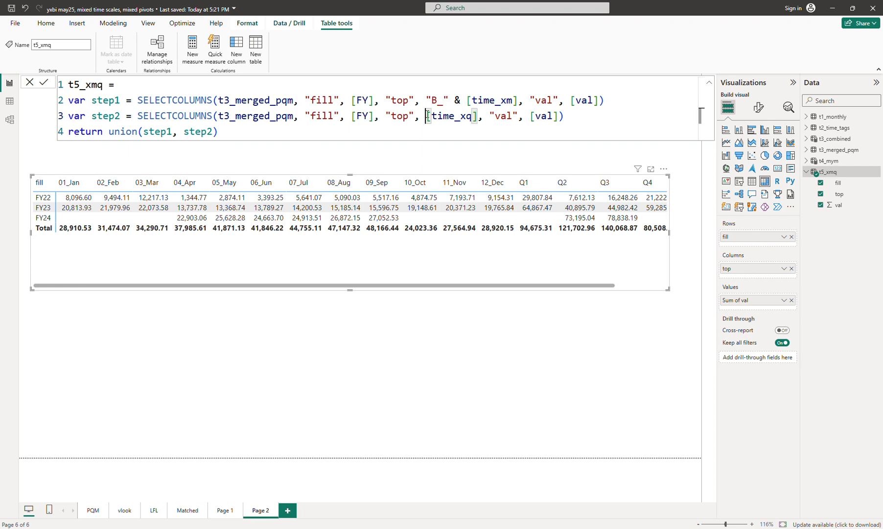
{"action": "key", "text": "ctrl+v"}
{"action": "left_click_drag", "start_coordinate": [431, 116], "coordinate": [437, 116]}
{"action": "type", "text": "A"}
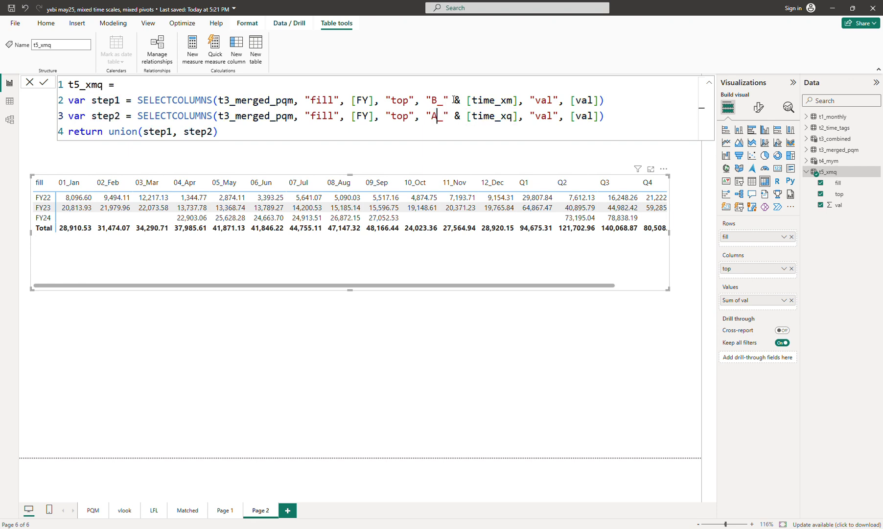
{"action": "key", "text": "ctrl+End"}
{"action": "key", "text": "Return"}
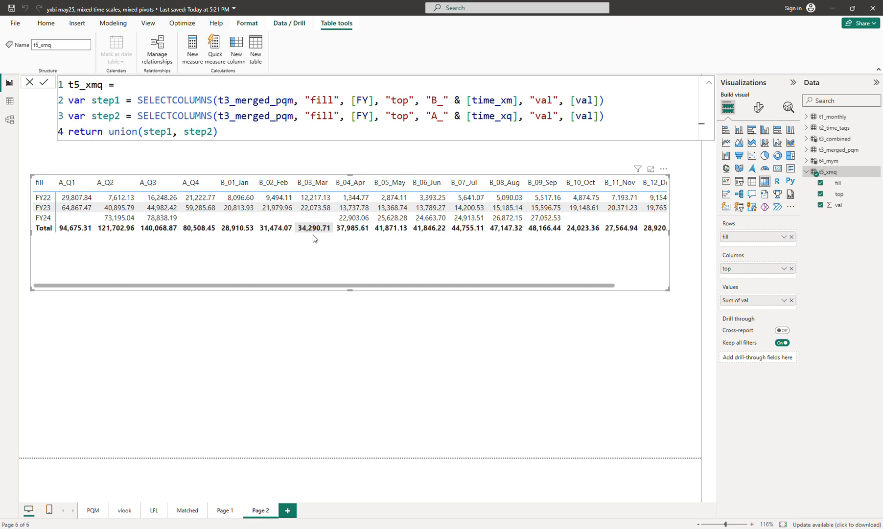
- In the table view of t5_xmq, rename the "top" column to "top_az" in both step1 and step2 and commit
{"action": "left_click", "coordinate": [402, 100]}
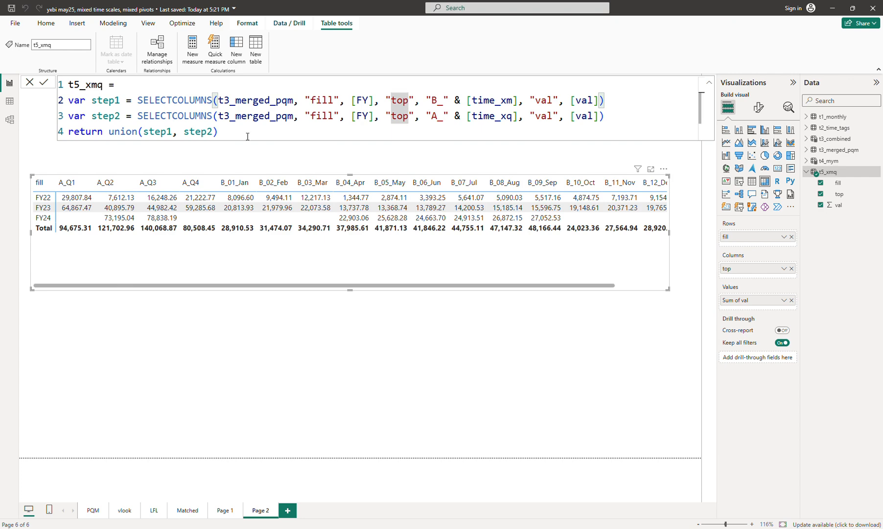
{"action": "left_click", "coordinate": [9, 101]}
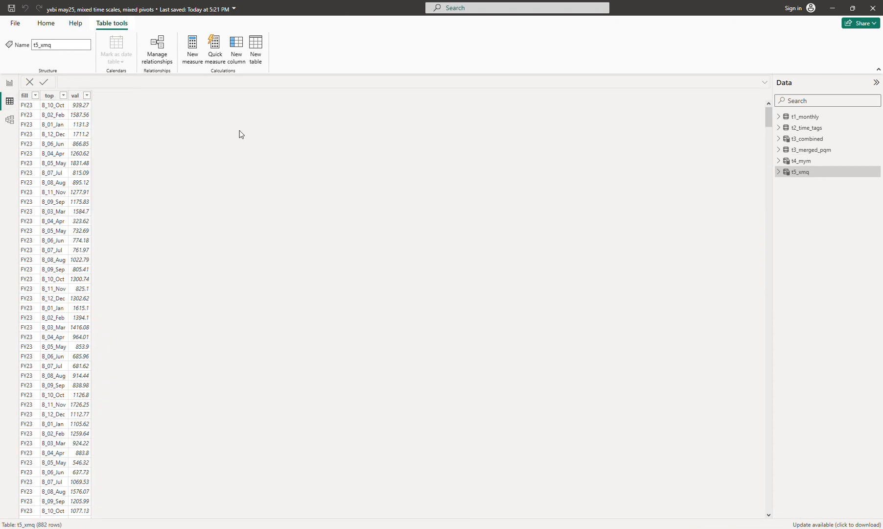
{"action": "left_click", "coordinate": [801, 172]}
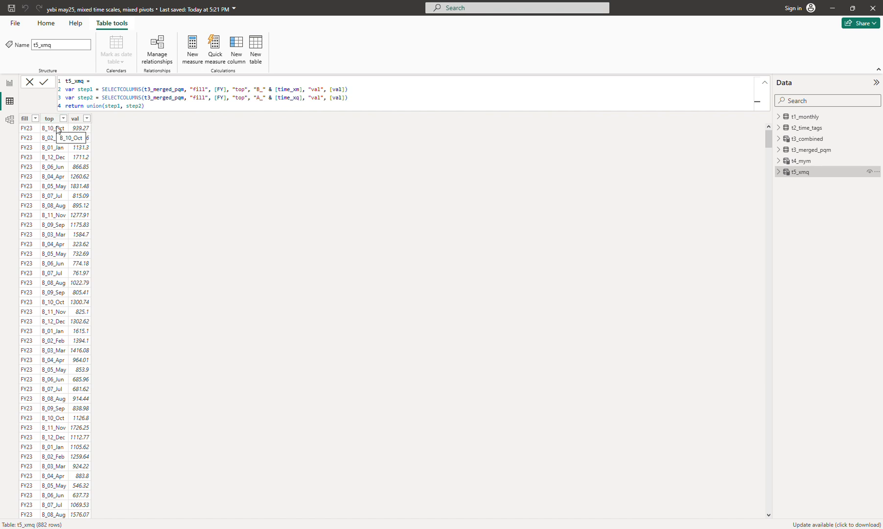
{"action": "left_click", "coordinate": [244, 89]}
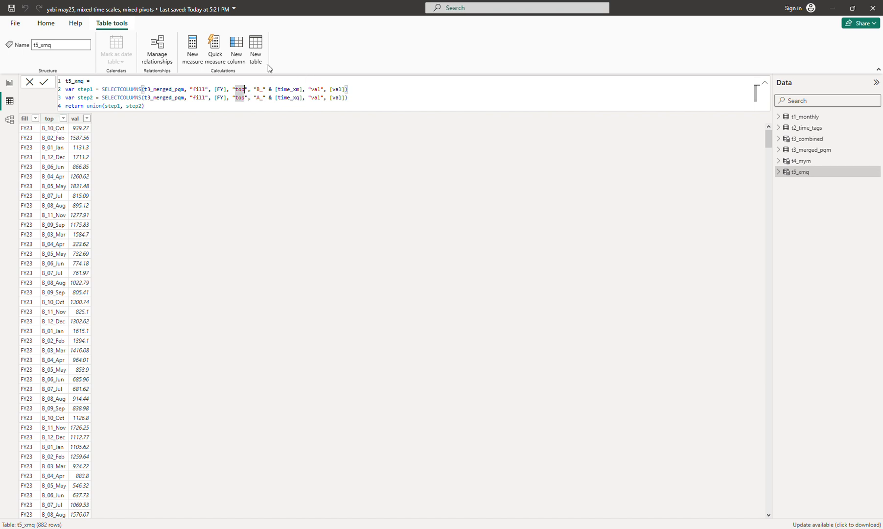
{"action": "type", "text": "_az"}
{"action": "key", "text": "Down"}
{"action": "key", "text": "Left"}
{"action": "key", "text": "Left"}
{"action": "key", "text": "Left"}
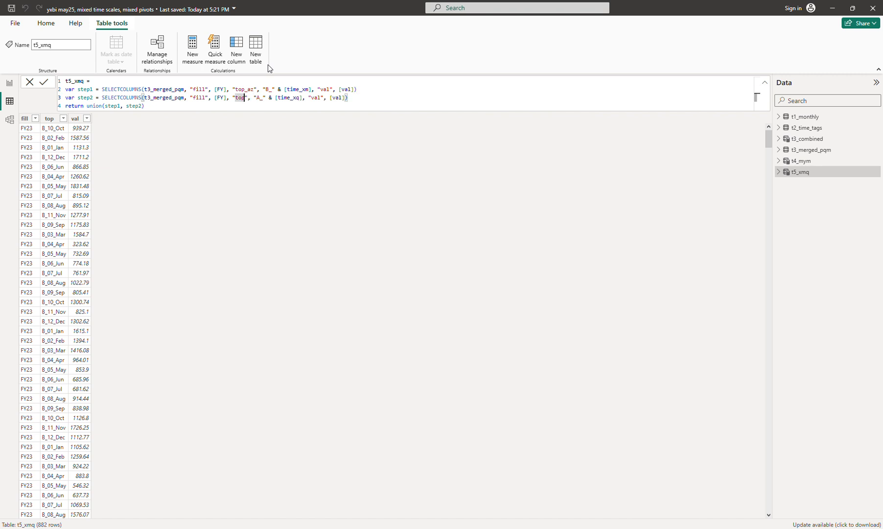
{"action": "type", "text": "_az"}
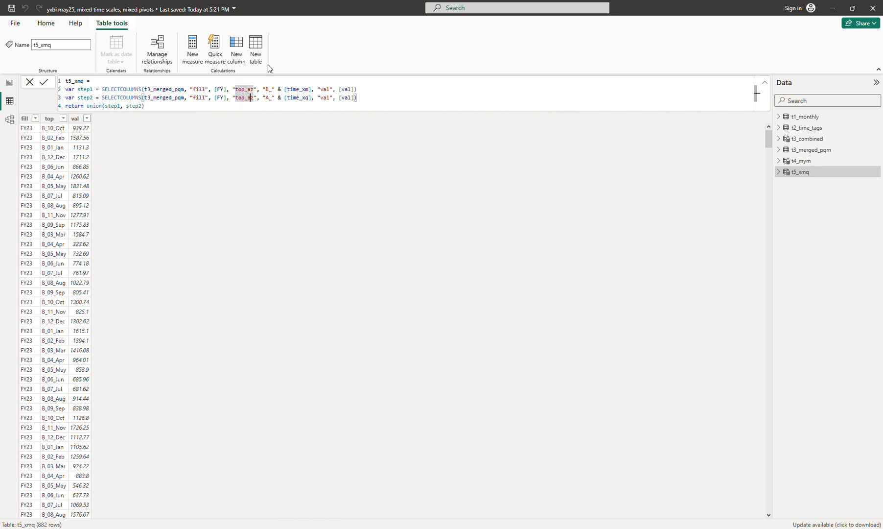
{"action": "key", "text": "Return"}
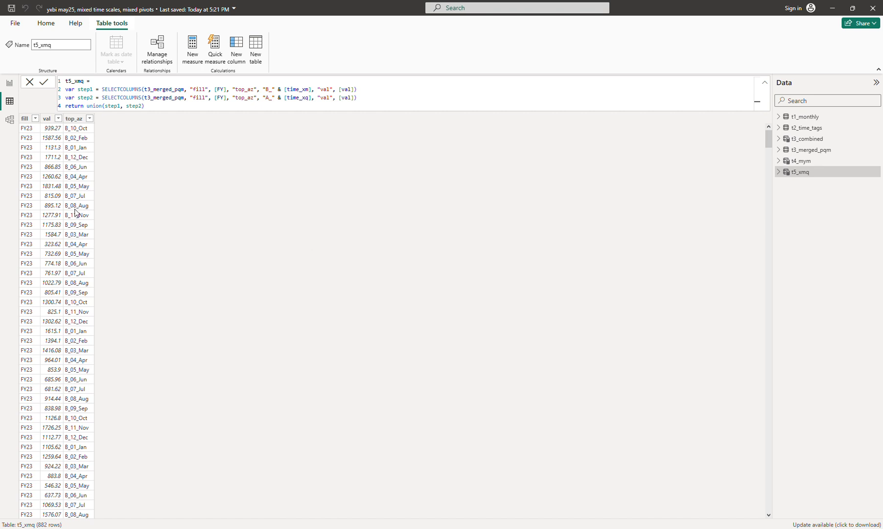
- Add a "top" column to step1 defined as right([time_xm], 3)
{"action": "left_click", "coordinate": [454, 101]}
{"action": "scroll", "coordinate": [455, 102], "scroll_direction": "up", "scroll_amount": 4}
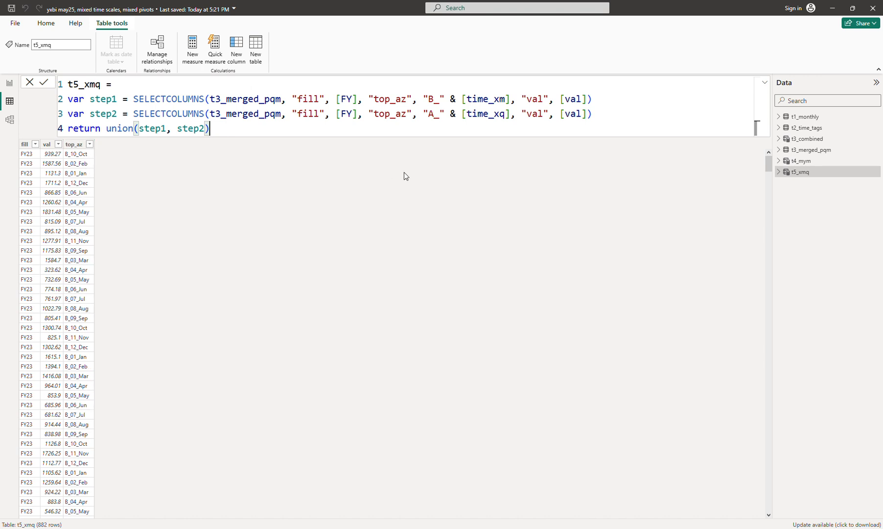
{"action": "left_click", "coordinate": [617, 117]}
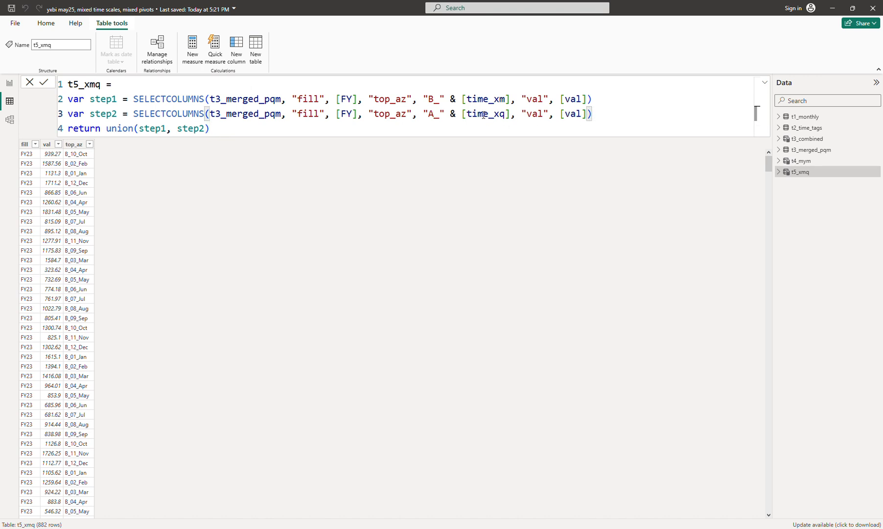
{"action": "key", "text": "Up"}
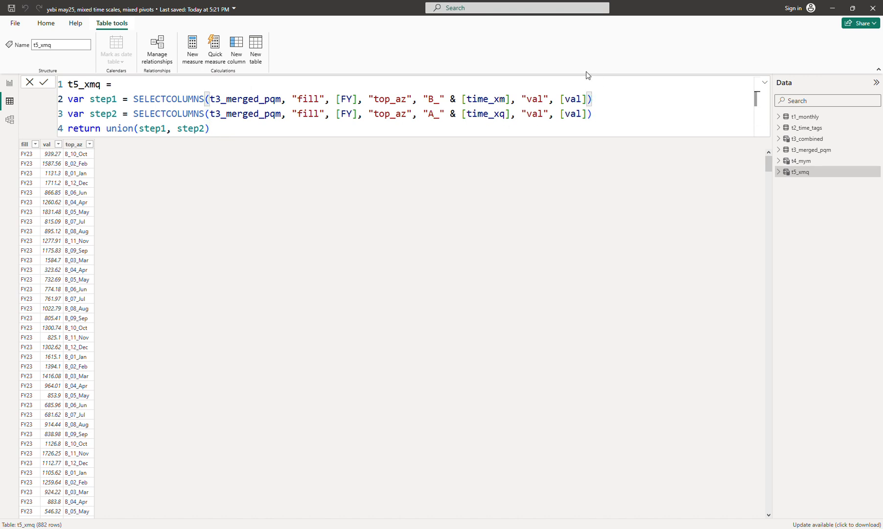
{"action": "key", "text": "Left"}
{"action": "type", "text": ", \"to"}
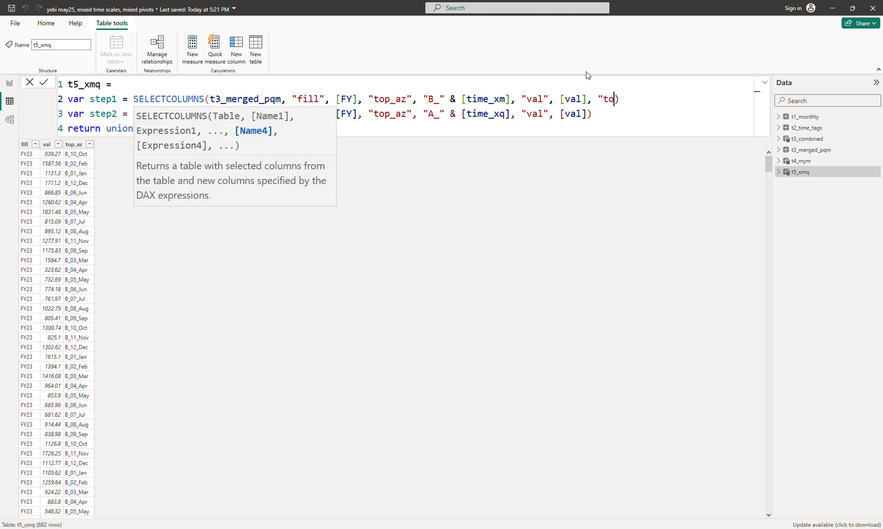
{"action": "type", "text": "p\", "}
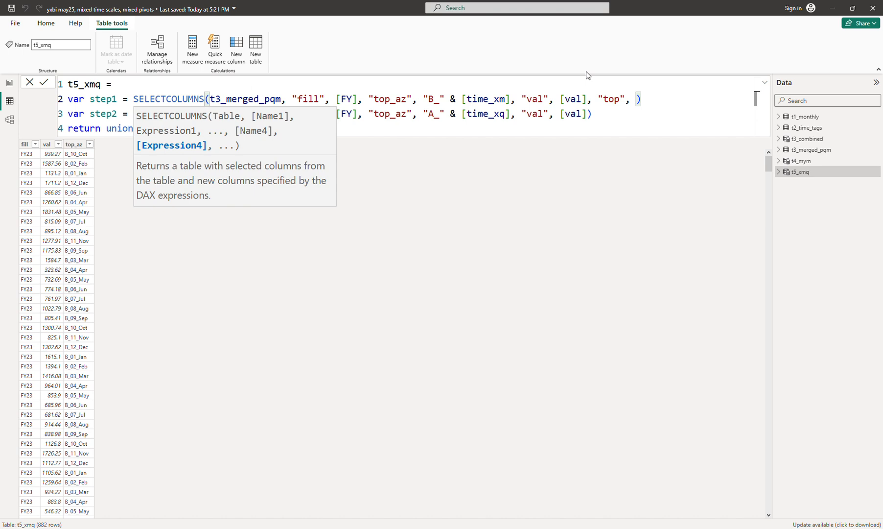
{"action": "type", "text": "righ"}
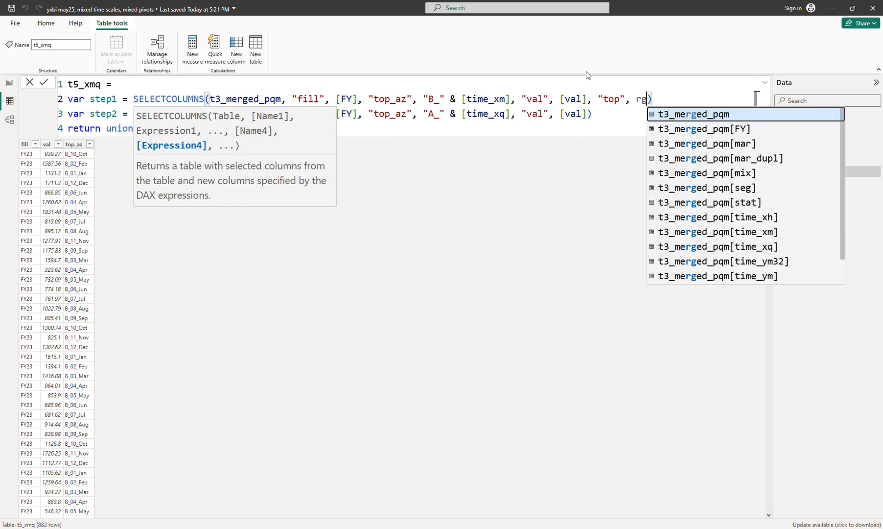
{"action": "type", "text": "t([y"}
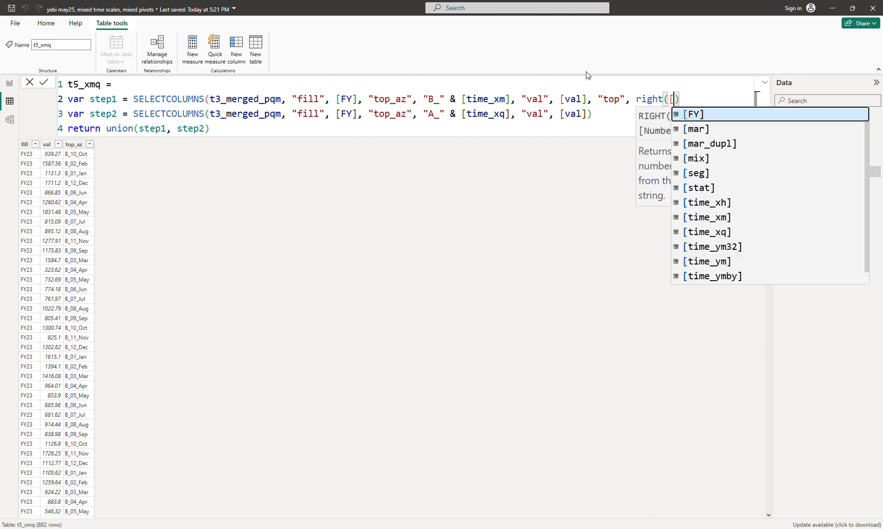
{"action": "key", "text": "BackSpace"}
{"action": "type", "text": "t"}
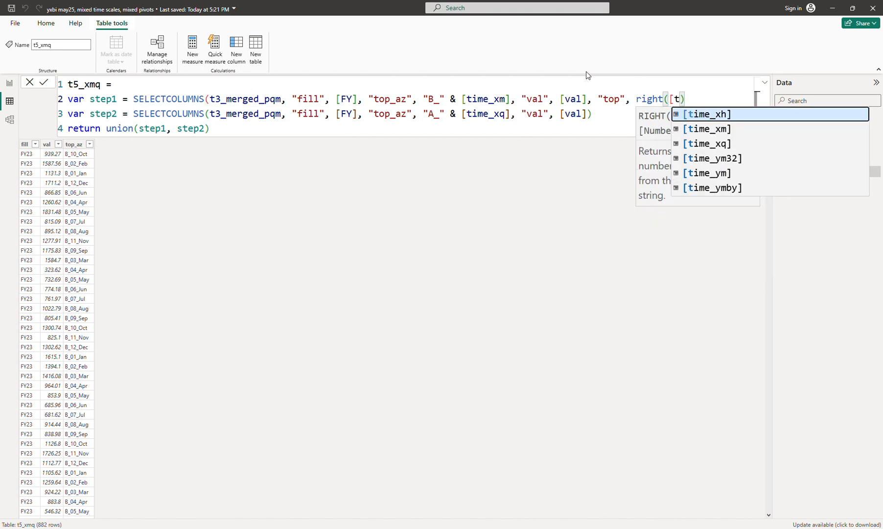
{"action": "key", "text": "Down"}
{"action": "key", "text": "Down"}
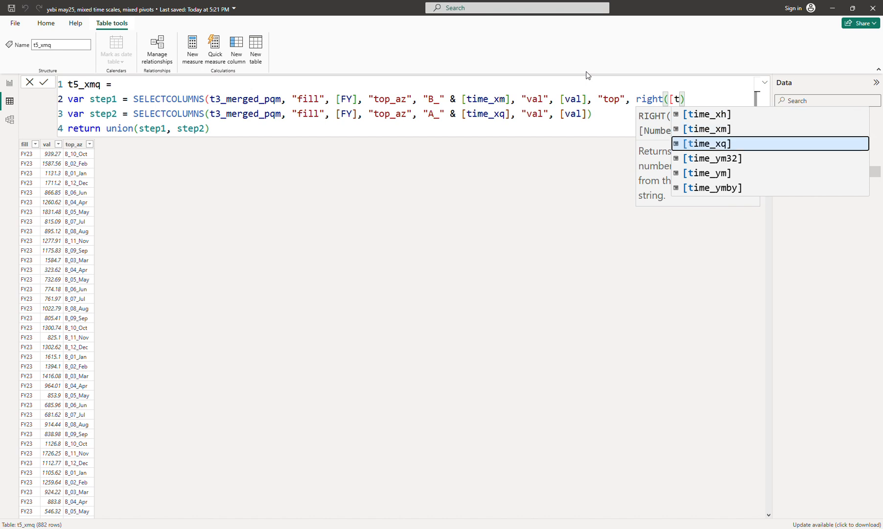
{"action": "key", "text": "Down"}
{"action": "key", "text": "Up"}
{"action": "key", "text": "Up"}
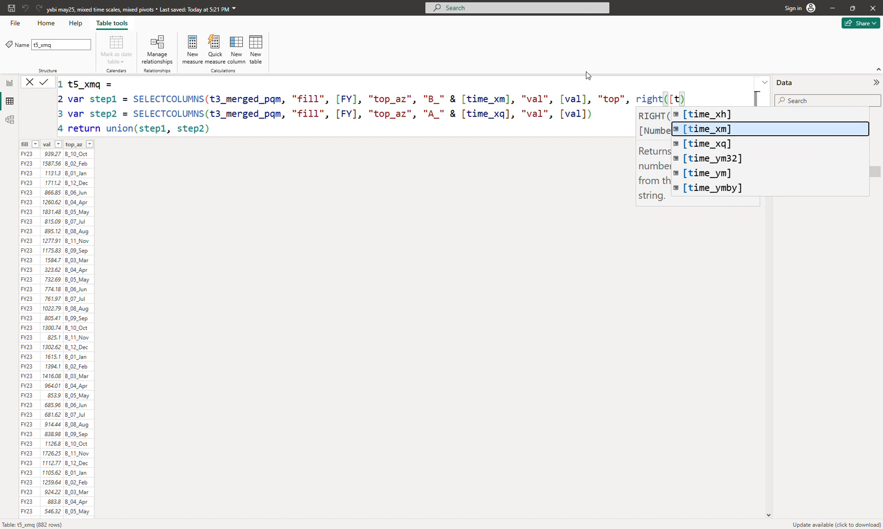
{"action": "key", "text": "Tab"}
{"action": "type", "text": ", "}
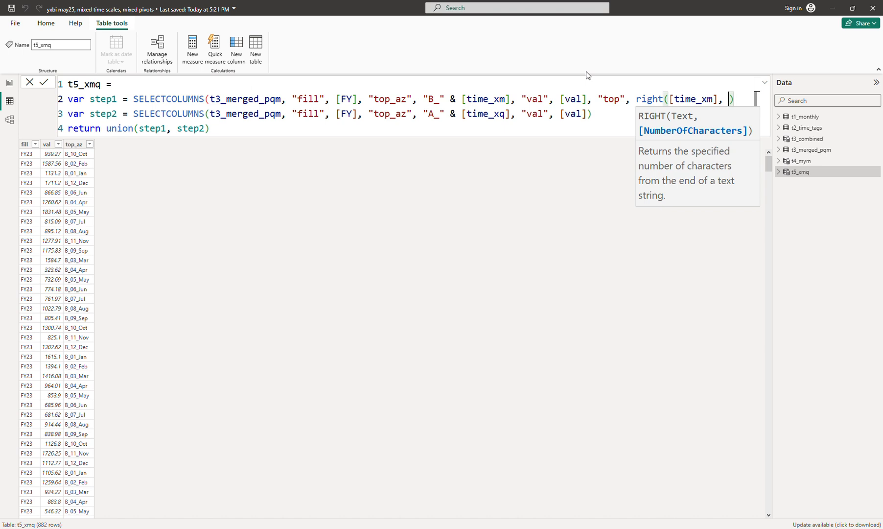
{"action": "type", "text": "3)"}
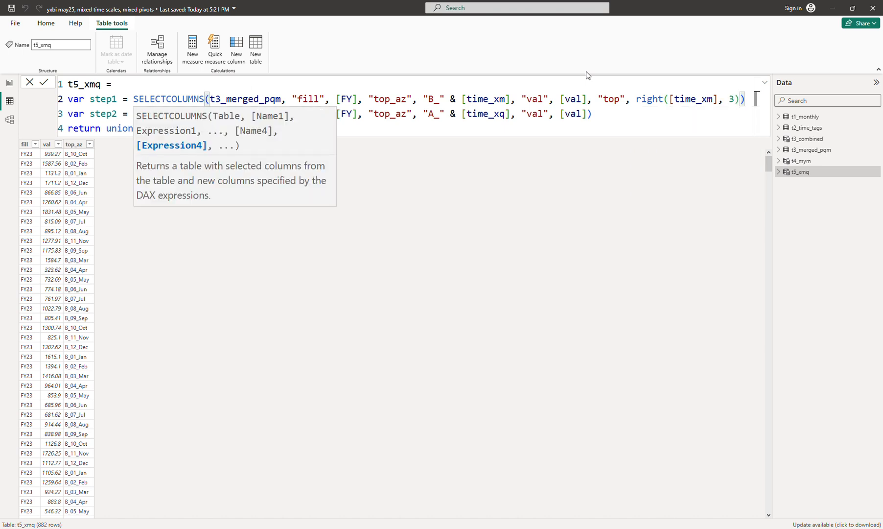
- Add a "top" column to step2 defined as [time_xq] and commit the table formula
{"action": "key", "text": "Left"}
{"action": "key", "text": "Down"}
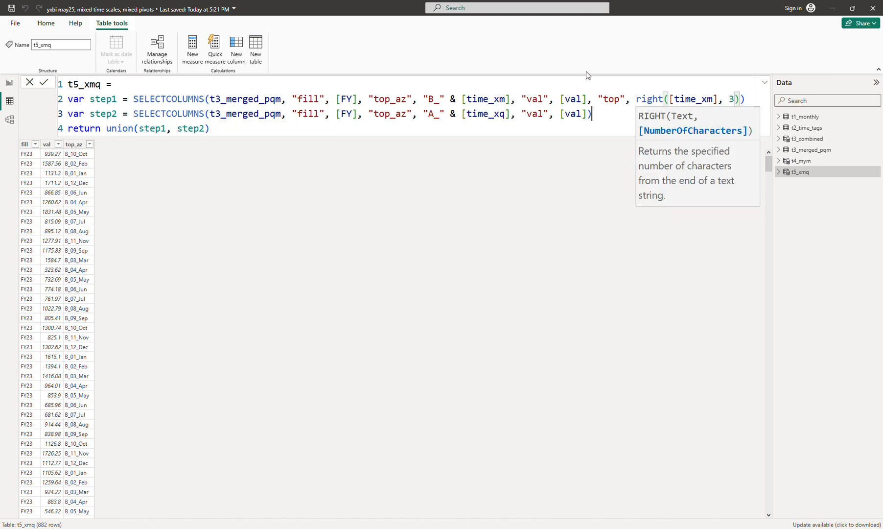
{"action": "type", "text": ", \"top"}
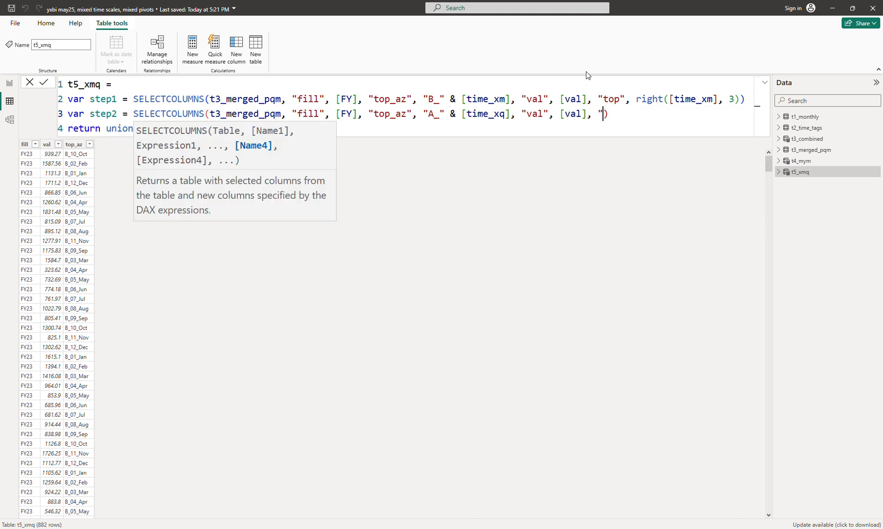
{"action": "type", "text": "\", "}
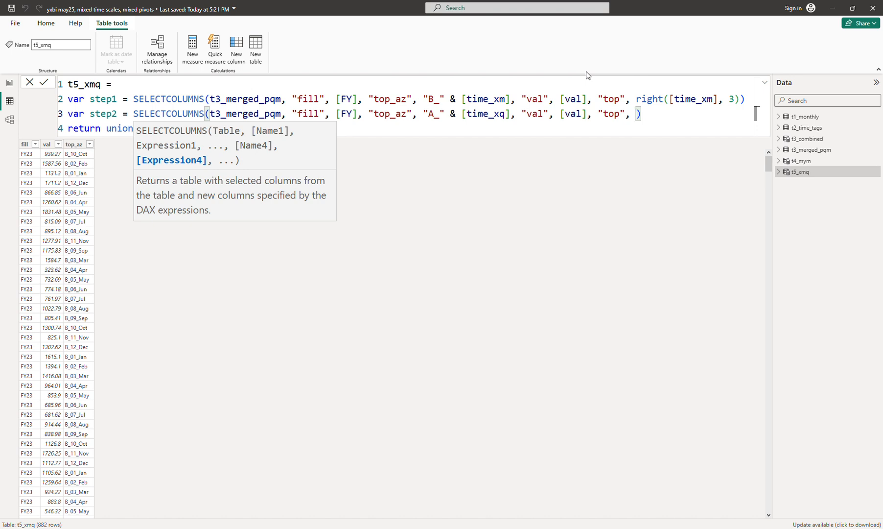
{"action": "type", "text": "[t"}
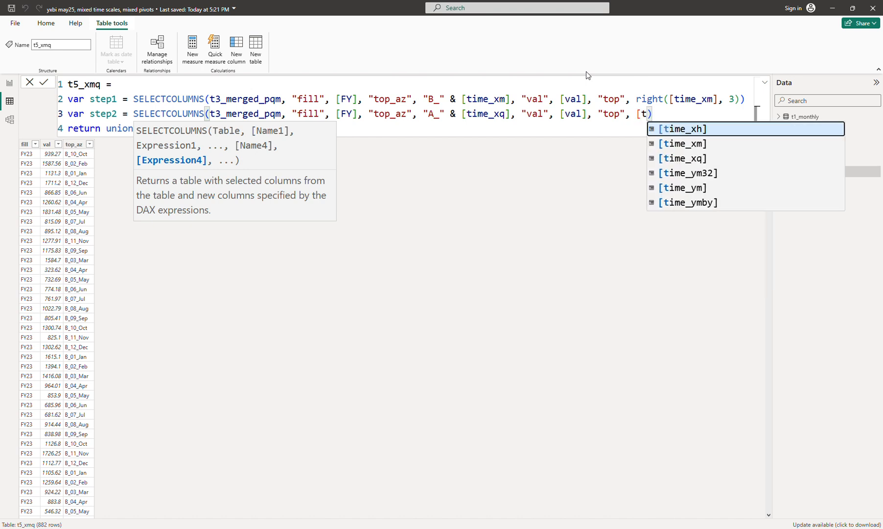
{"action": "key", "text": "Down"}
{"action": "key", "text": "Down"}
{"action": "key", "text": "Tab"}
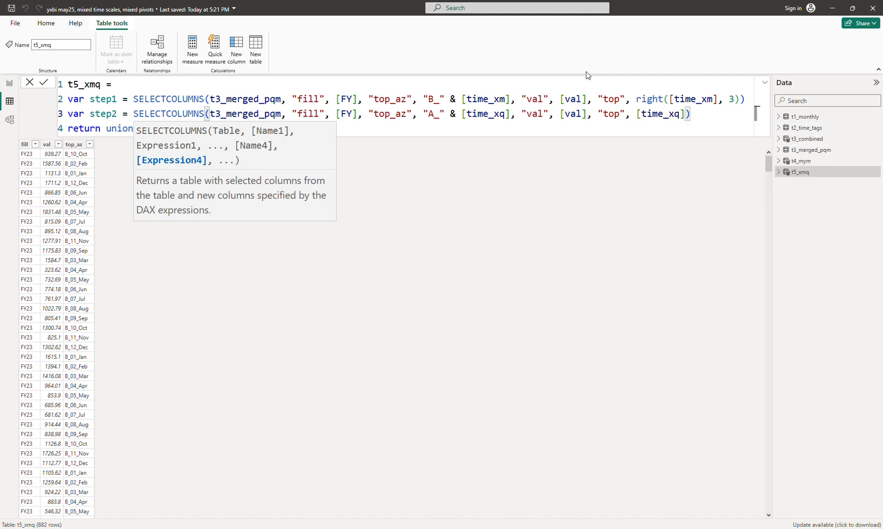
{"action": "key", "text": "Escape"}
{"action": "key", "text": "Left"}
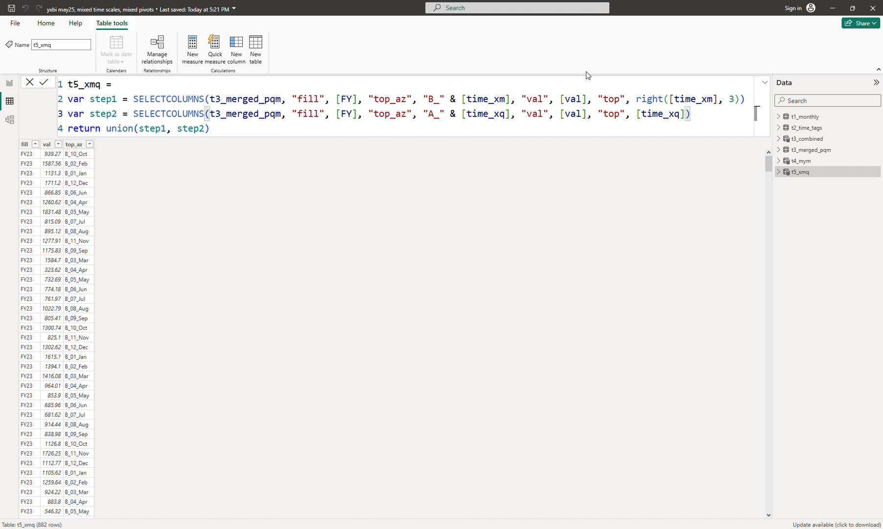
{"action": "key", "text": "Left"}
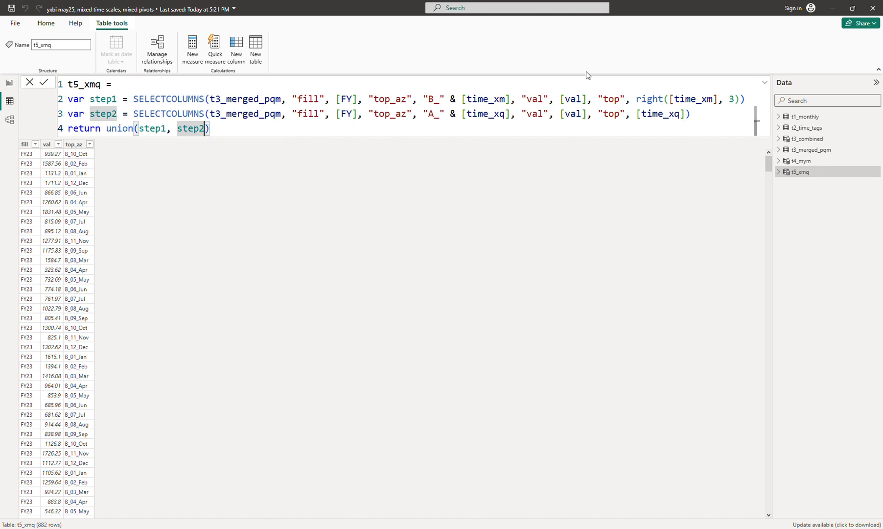
{"action": "key", "text": "Return"}
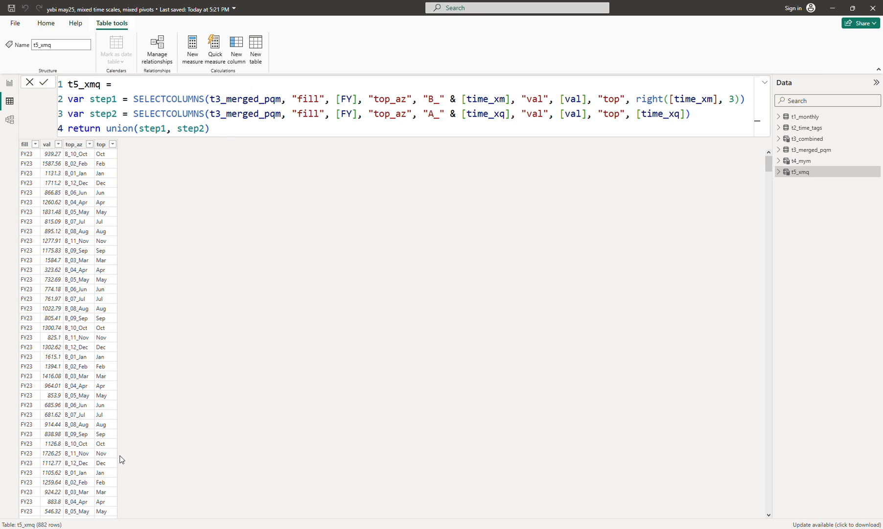
- Sort the t5_xmq top column by top_az so the matrix columns follow the sort tags
{"action": "left_click_drag", "start_coordinate": [768, 177], "coordinate": [767, 281]}
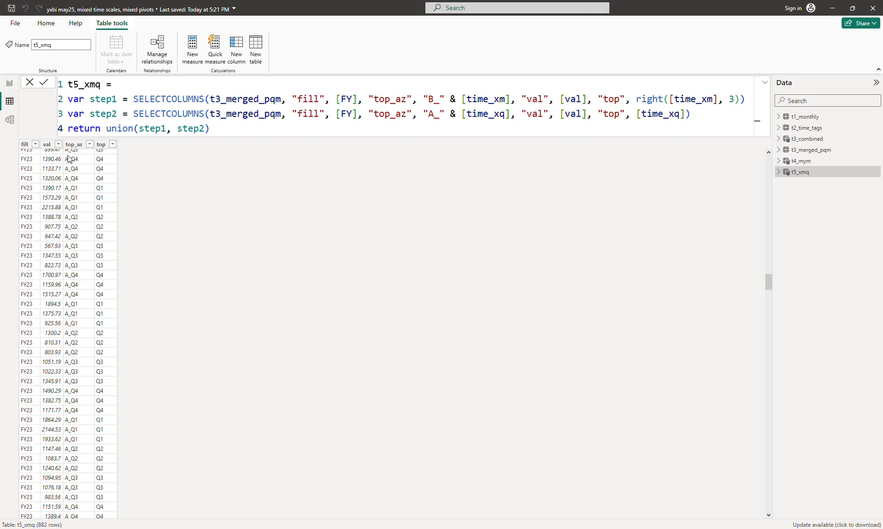
{"action": "left_click", "coordinate": [108, 182]}
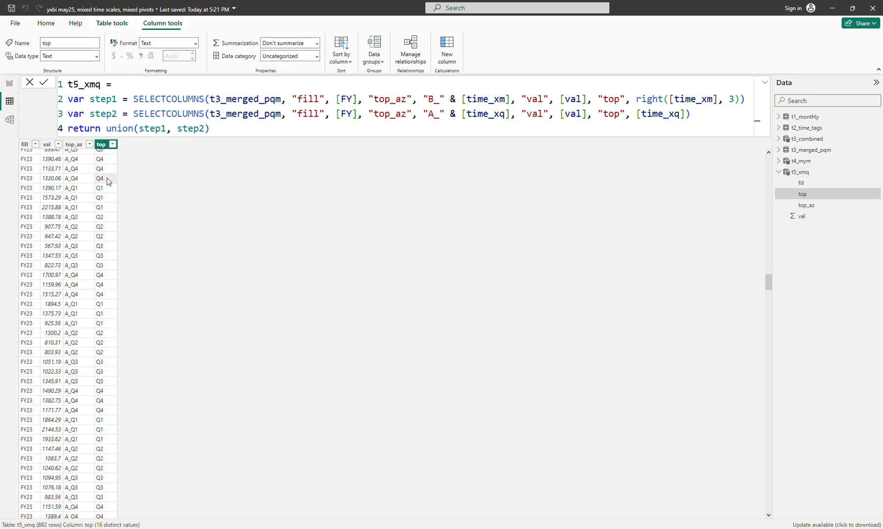
{"action": "left_click", "coordinate": [10, 83]}
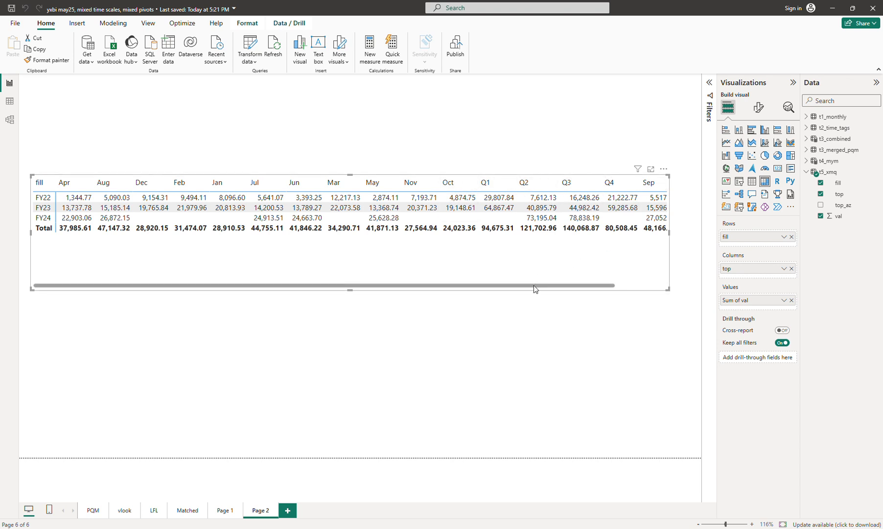
{"action": "left_click", "coordinate": [838, 194]}
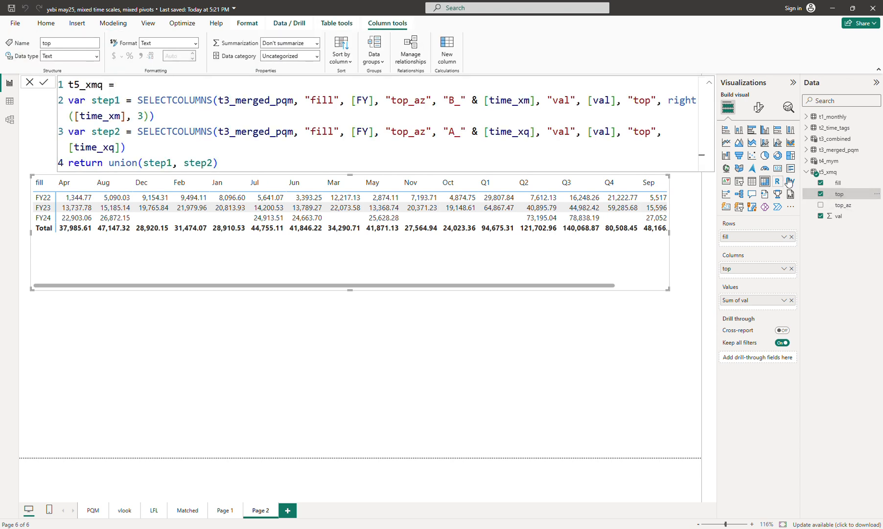
{"action": "left_click", "coordinate": [341, 54]}
{"action": "left_click", "coordinate": [343, 111]}
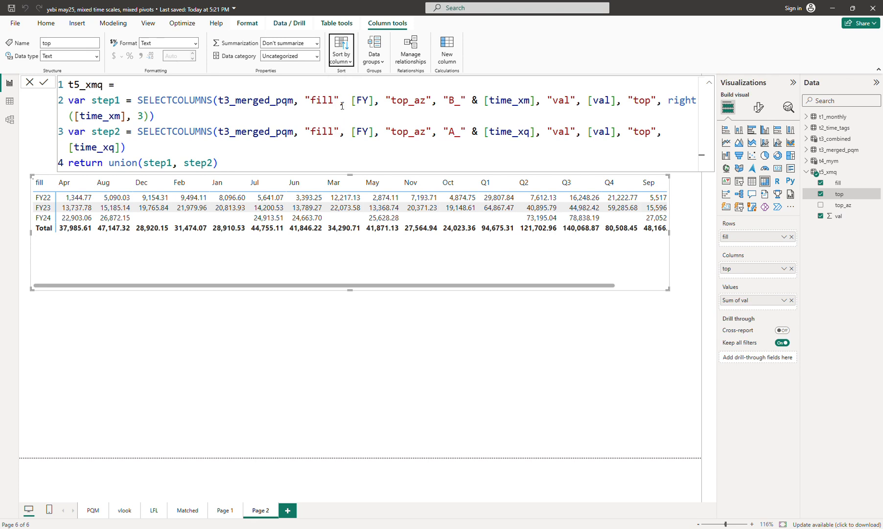
- Widen the matrix visual and move it up towards the top of the report page
{"action": "left_click", "coordinate": [341, 345]}
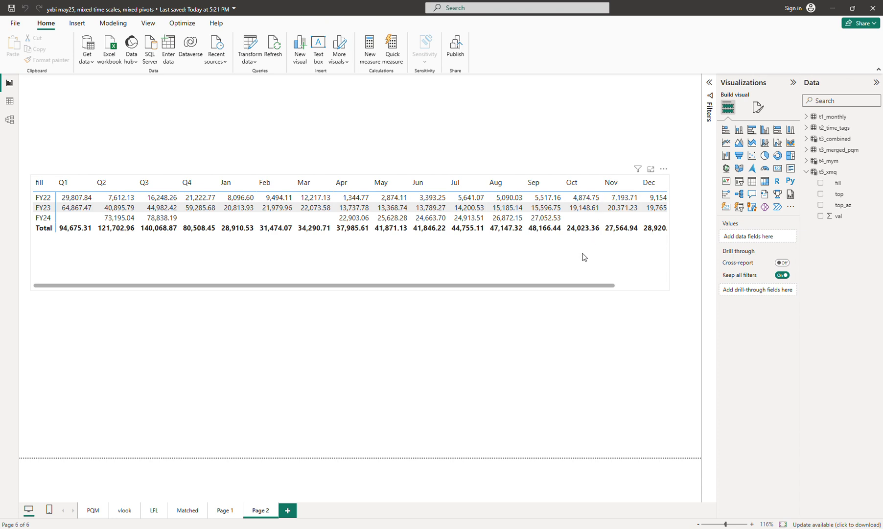
{"action": "left_click", "coordinate": [576, 230]}
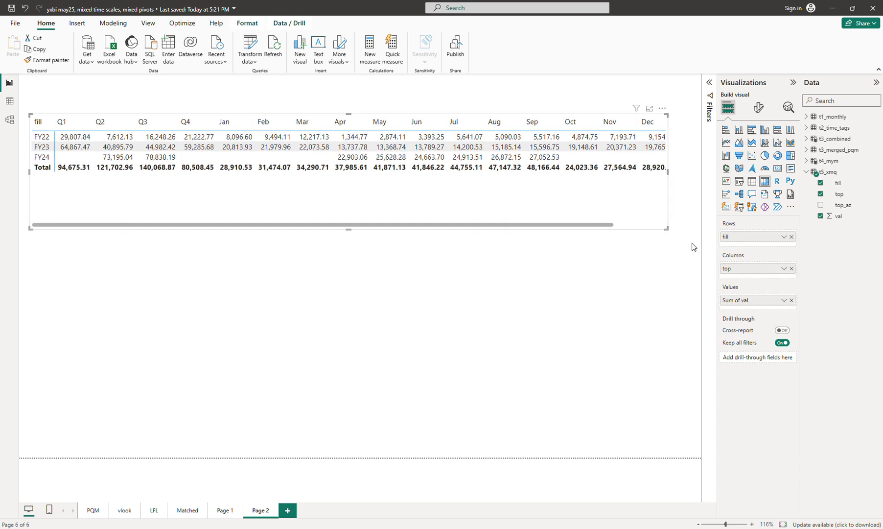
{"action": "left_click_drag", "start_coordinate": [667, 229], "coordinate": [689, 193]}
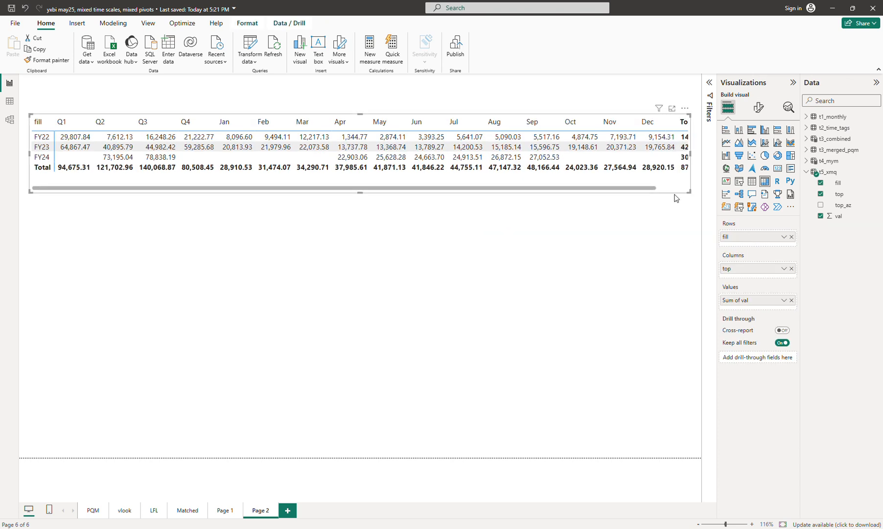
{"action": "left_click_drag", "start_coordinate": [596, 181], "coordinate": [593, 167]}
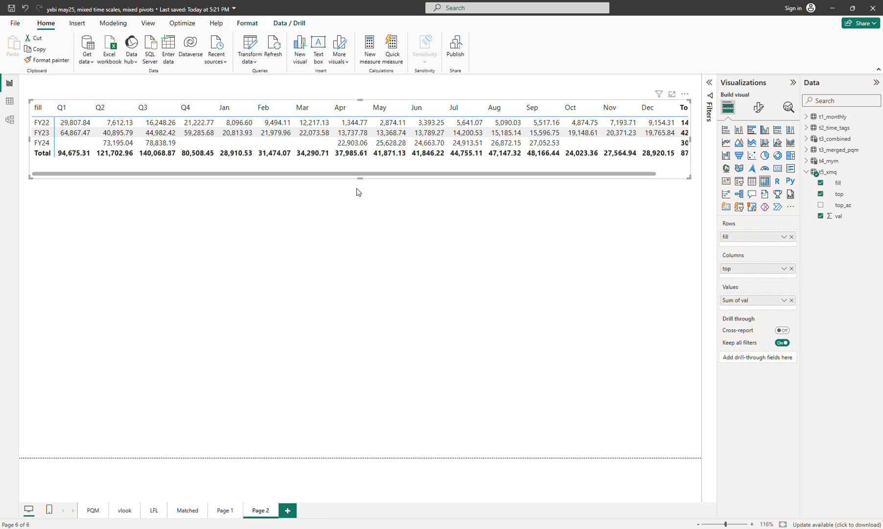
{"action": "left_click_drag", "start_coordinate": [360, 179], "coordinate": [366, 163]}
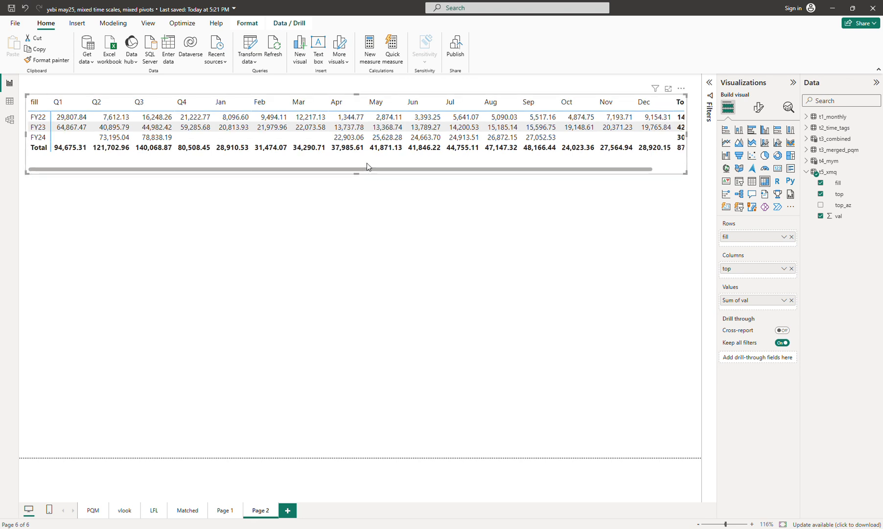
- Duplicate the matrix and place the copy below the original
{"action": "key", "text": "ctrl+c"}
{"action": "key", "text": "ctrl+v"}
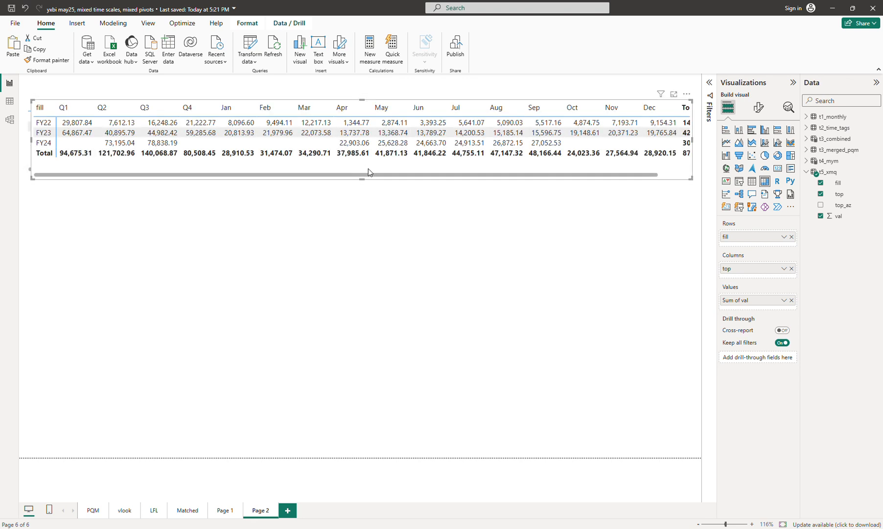
{"action": "left_click_drag", "start_coordinate": [369, 169], "coordinate": [361, 251]}
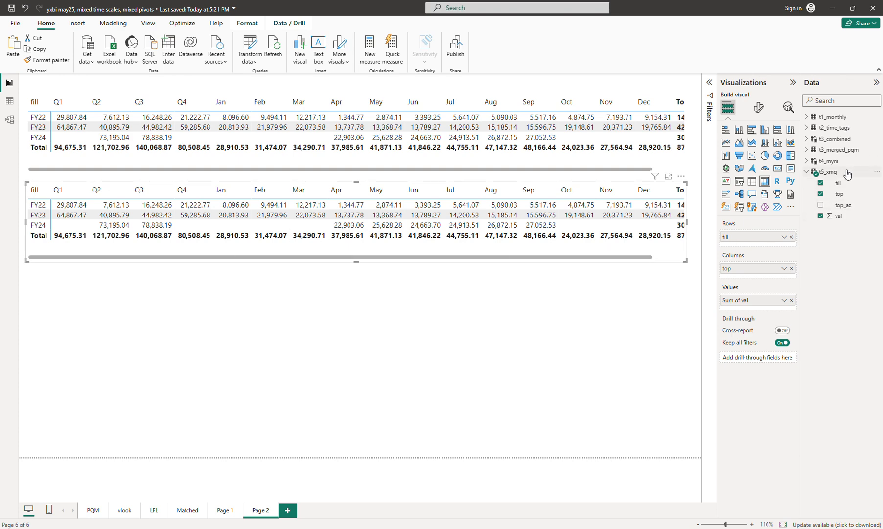
- Open the t5_xmq formula and break the step1 and step2 expressions onto separate lines with blank lines between variables
{"action": "left_click", "coordinate": [831, 172]}
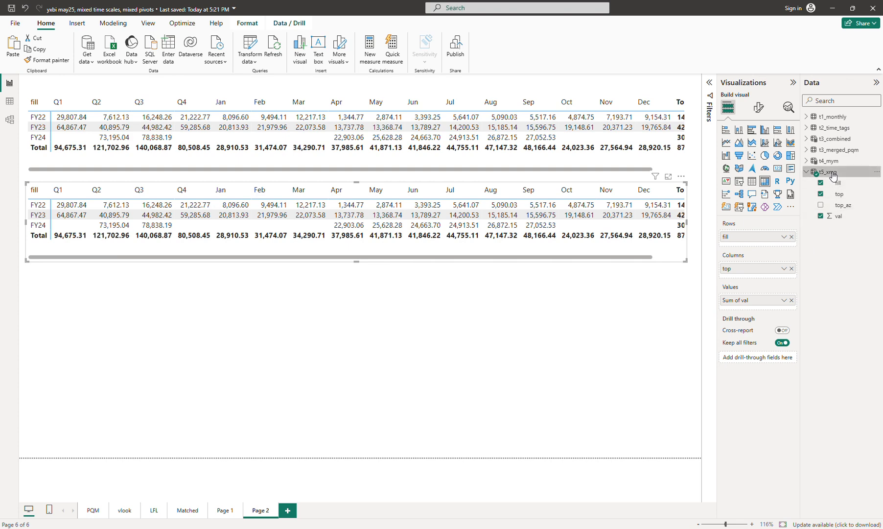
{"action": "double_click", "coordinate": [186, 101]}
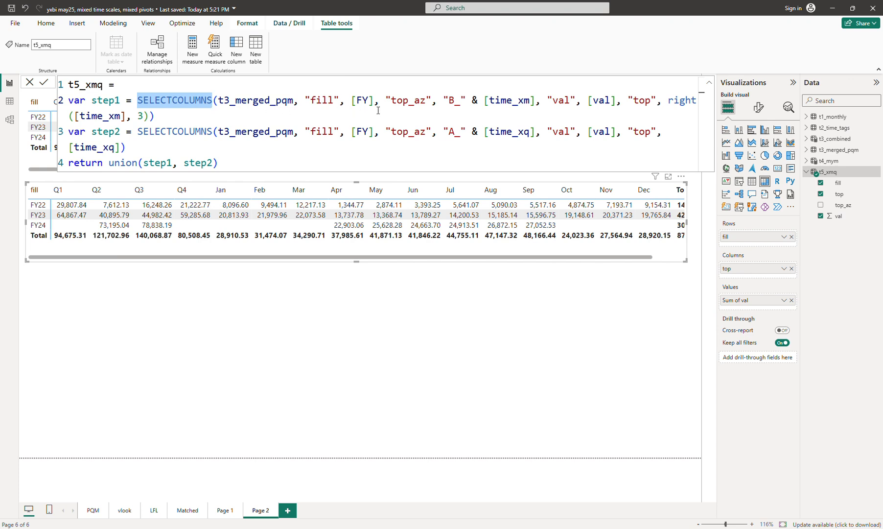
{"action": "left_click", "coordinate": [534, 100]}
{"action": "key", "text": "shift+Return"}
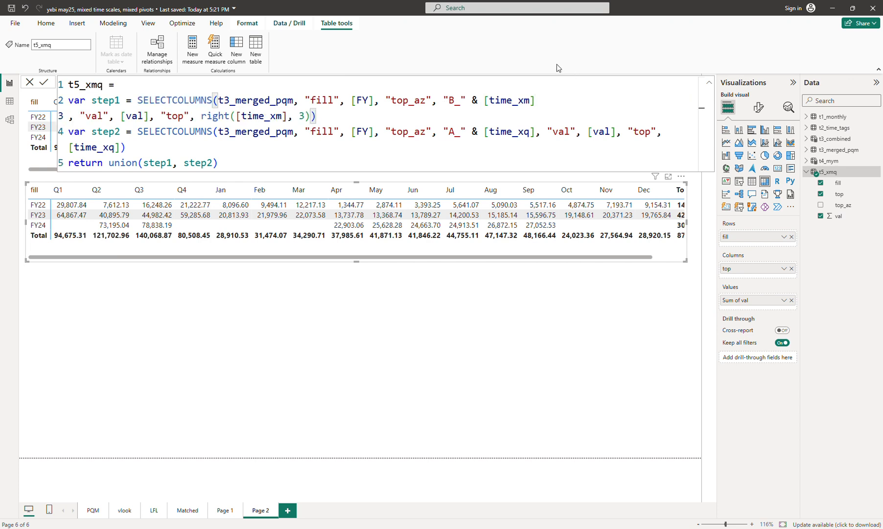
{"action": "key", "text": "shift+Return"}
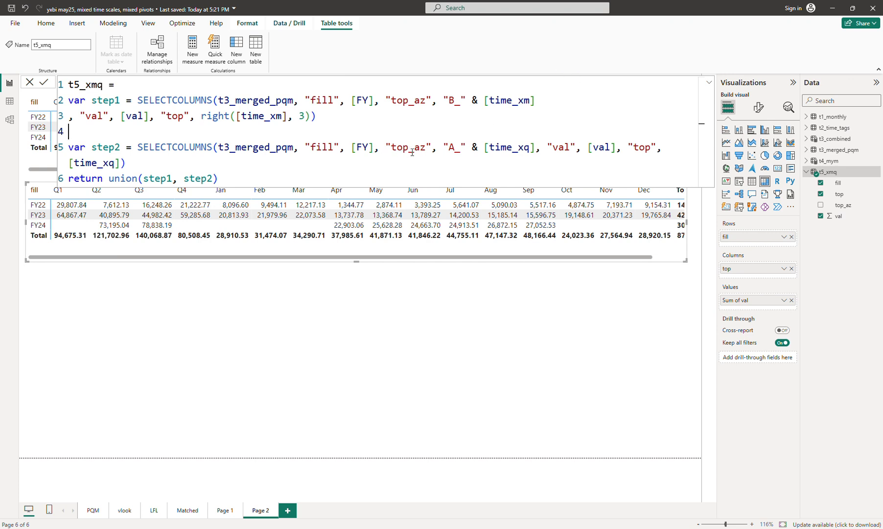
{"action": "left_click", "coordinate": [540, 146]}
{"action": "key", "text": "shift+Return"}
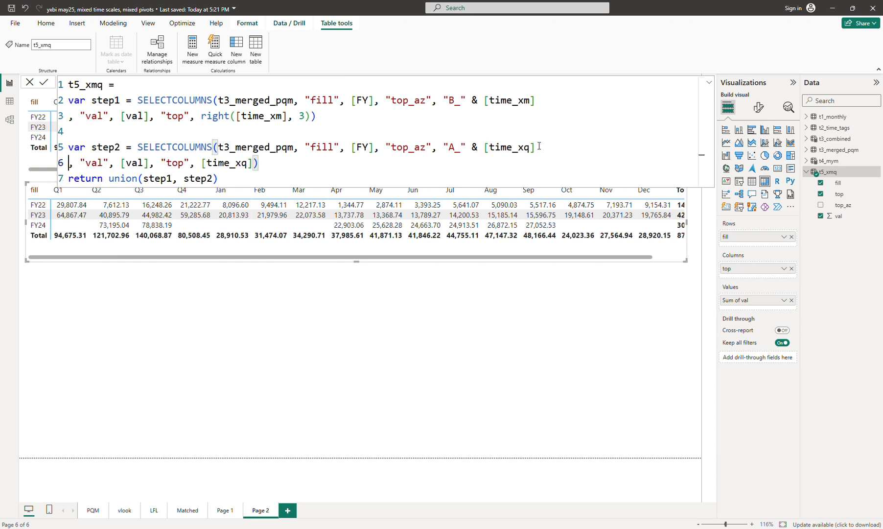
{"action": "key", "text": "Down"}
{"action": "key", "text": "shift+Return"}
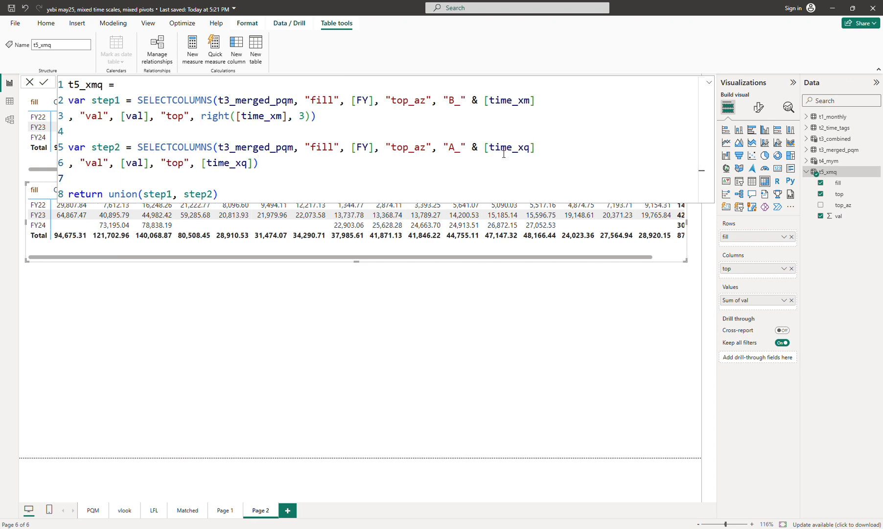
{"action": "left_click_drag", "start_coordinate": [445, 248], "coordinate": [445, 287]}
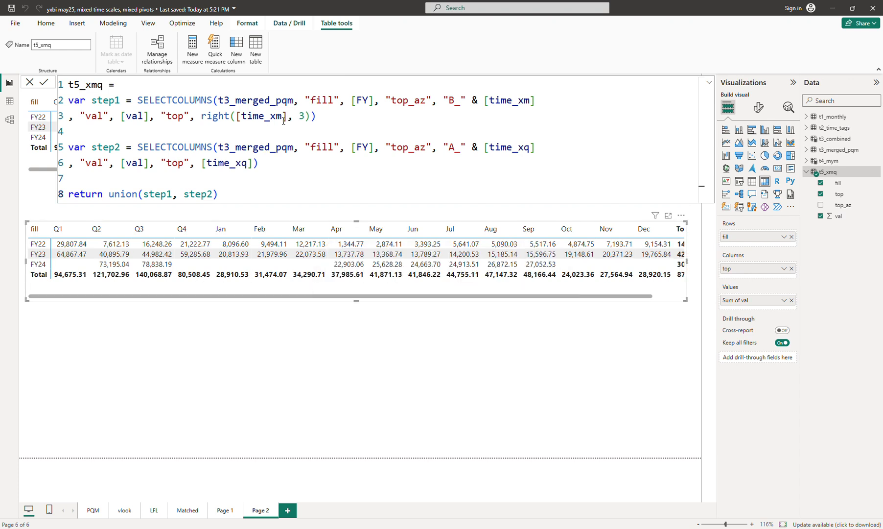
- Add a "mar_t5" column defined as [mar] to the end of step1
{"action": "left_click", "coordinate": [341, 122]}
{"action": "type", "text": ", \""}
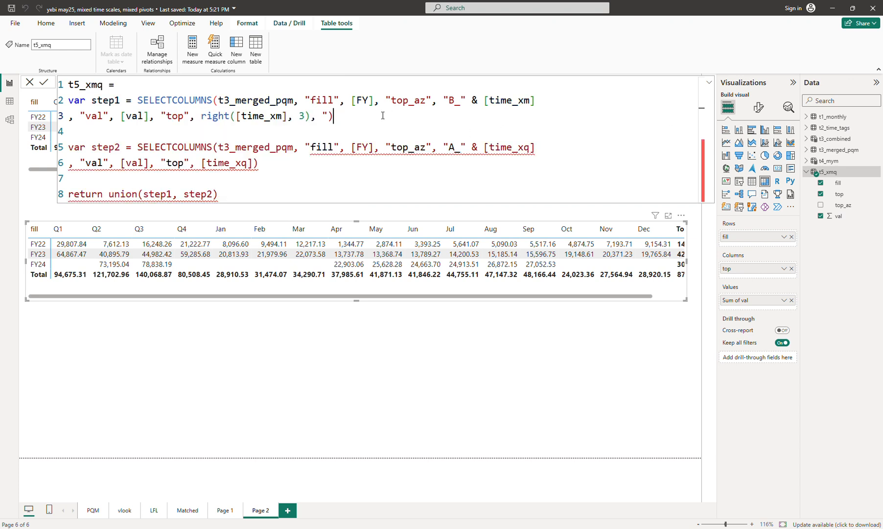
{"action": "type", "text": "mar"}
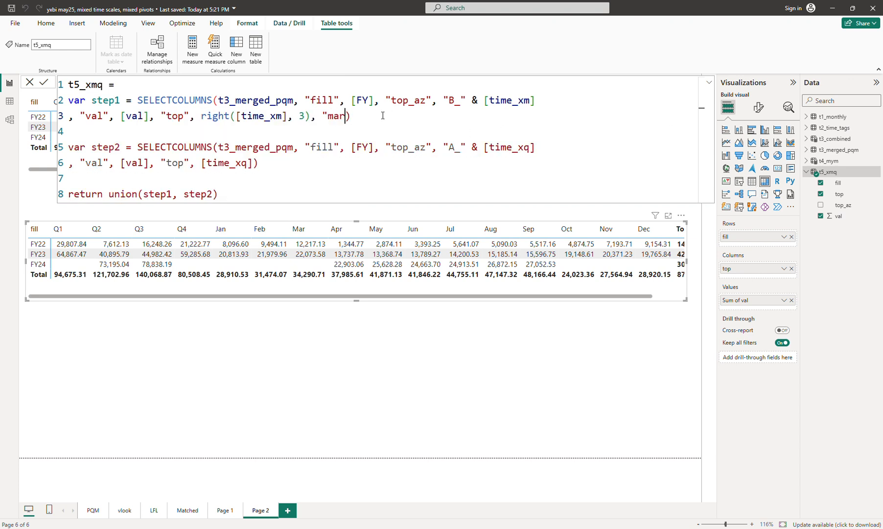
{"action": "type", "text": "_t5\", "}
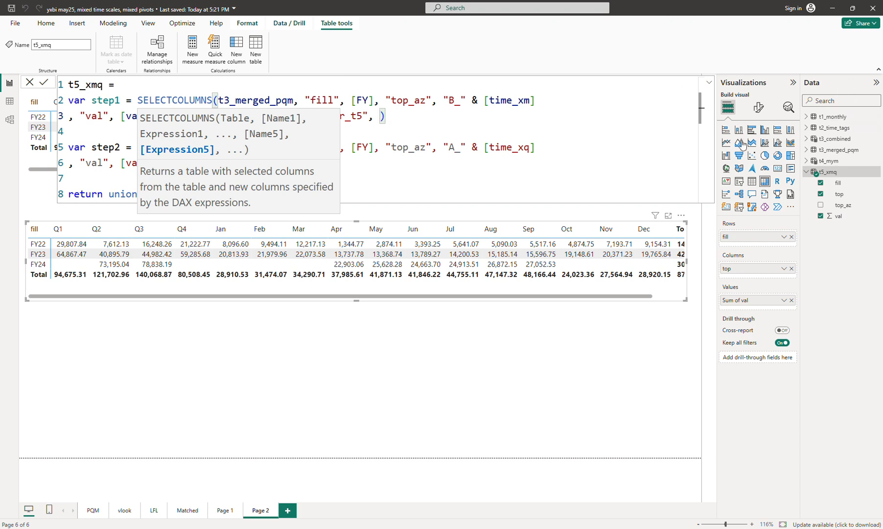
{"action": "type", "text": "["}
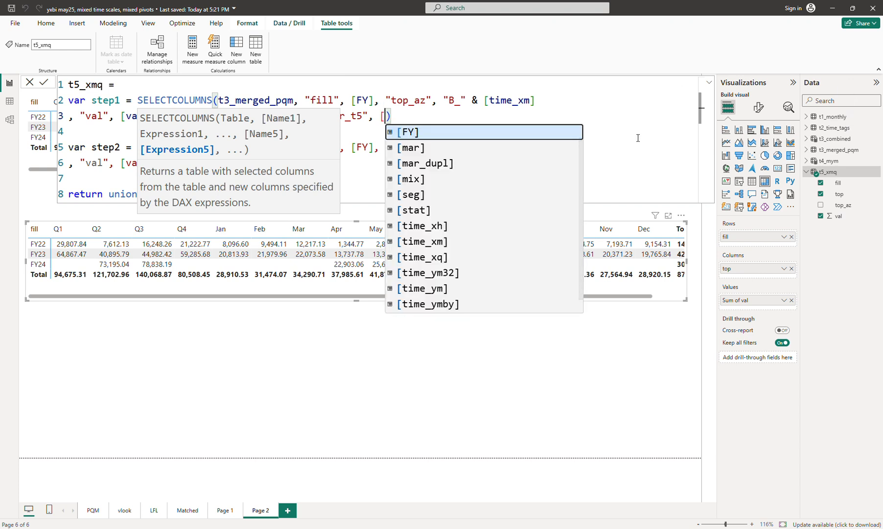
{"action": "key", "text": "Down"}
{"action": "key", "text": "Tab"}
{"action": "key", "text": "Escape"}
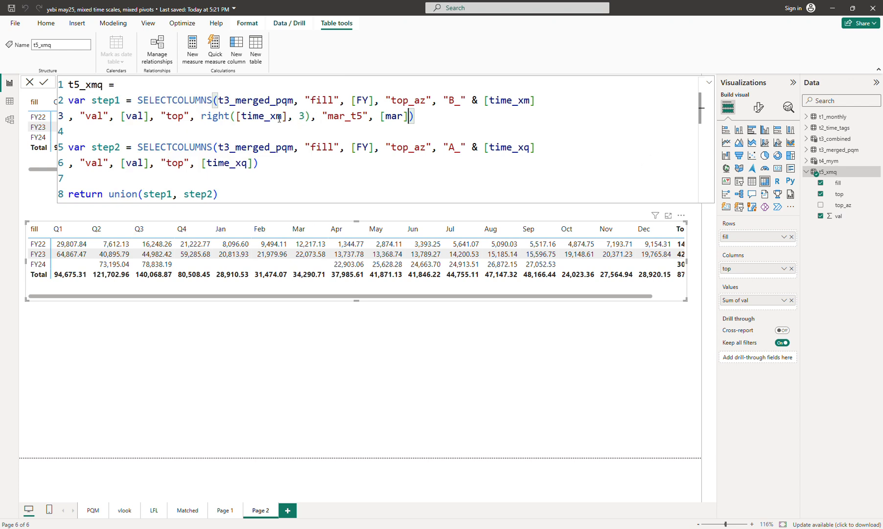
- Add a "mar_t5" column defined as [mar] to the end of step2 in the t5_xmq formula
{"action": "double_click", "coordinate": [399, 116]}
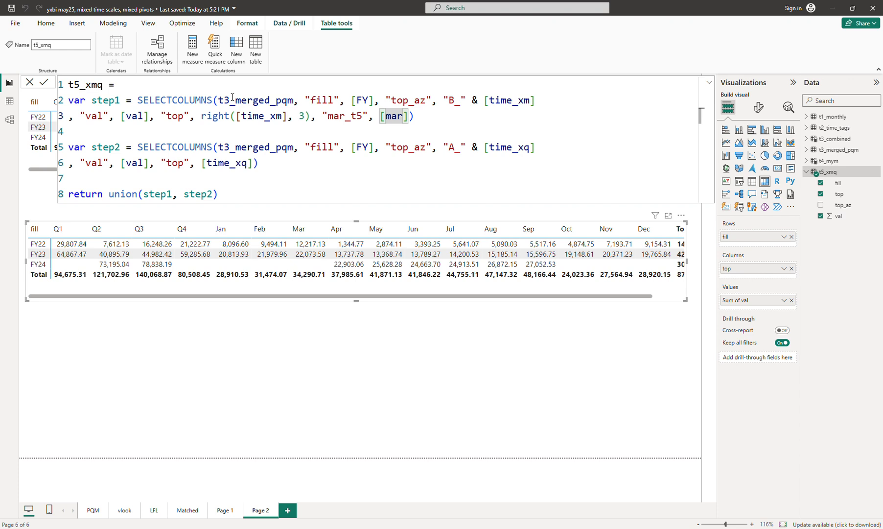
{"action": "left_click", "coordinate": [252, 163]}
{"action": "type", "text": ", \""}
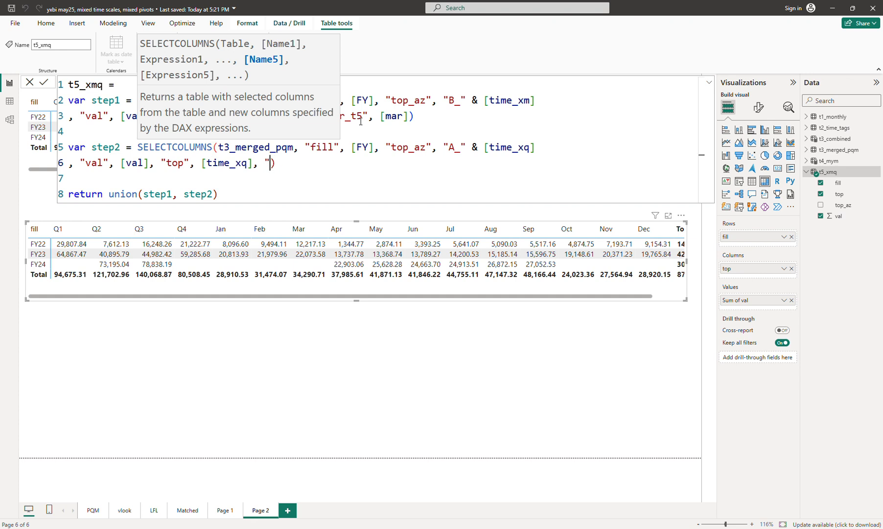
{"action": "type", "text": "mar_5"}
{"action": "key", "text": "BackSpace"}
{"action": "type", "text": "t5\", ["}
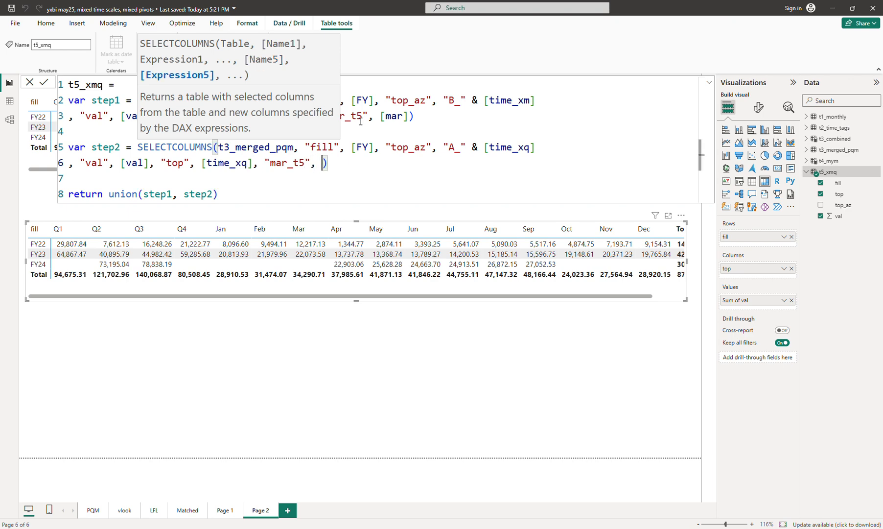
{"action": "type", "text": "m"}
{"action": "key", "text": "Tab"}
{"action": "key", "text": "Down"}
{"action": "key", "text": "Return"}
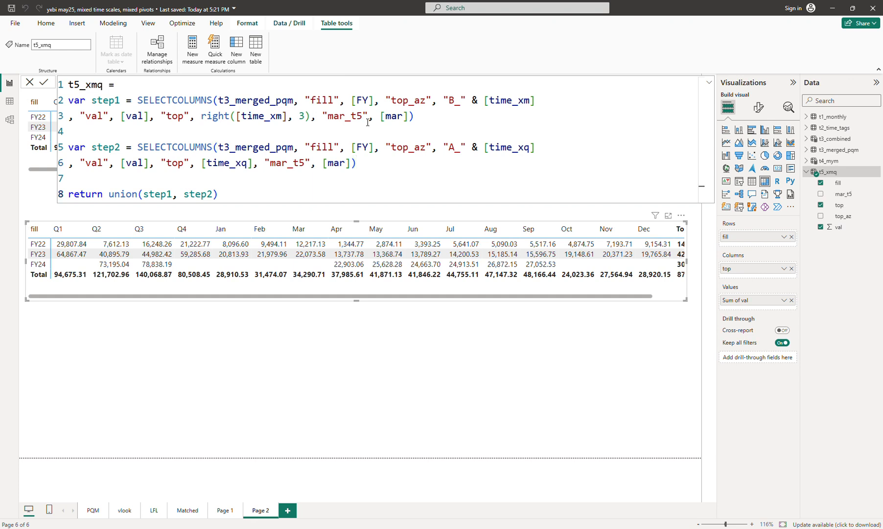
- Add mar_t5 to the matrix rows beneath fill, expand all levels and enlarge the visual downward
{"action": "left_click", "coordinate": [462, 181]}
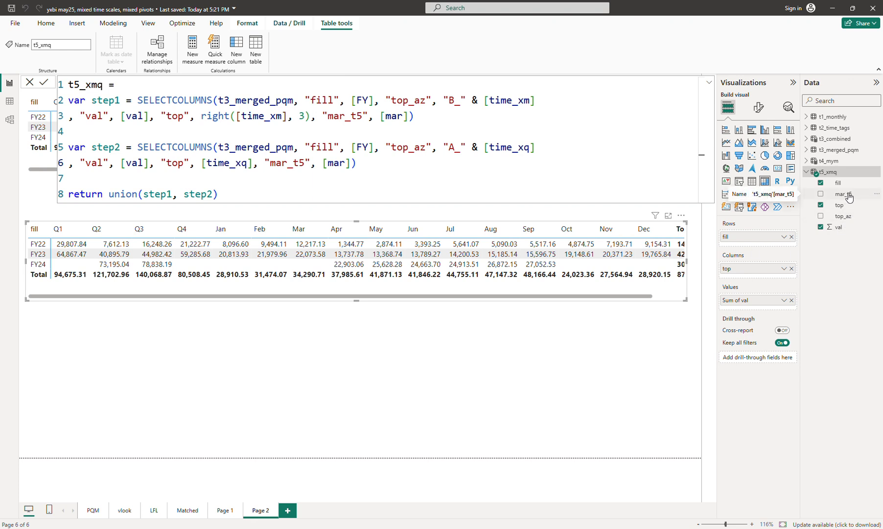
{"action": "left_click_drag", "start_coordinate": [848, 197], "coordinate": [761, 247]}
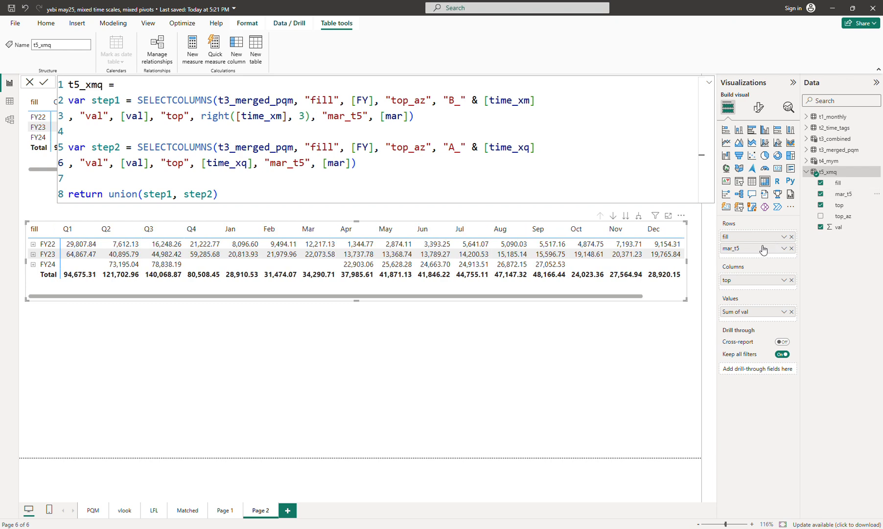
{"action": "left_click", "coordinate": [638, 215]}
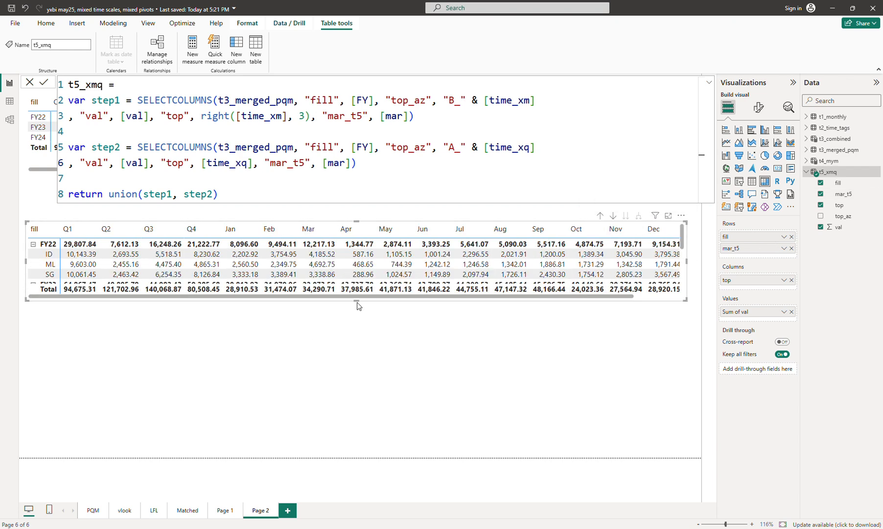
{"action": "left_click_drag", "start_coordinate": [355, 299], "coordinate": [365, 385]}
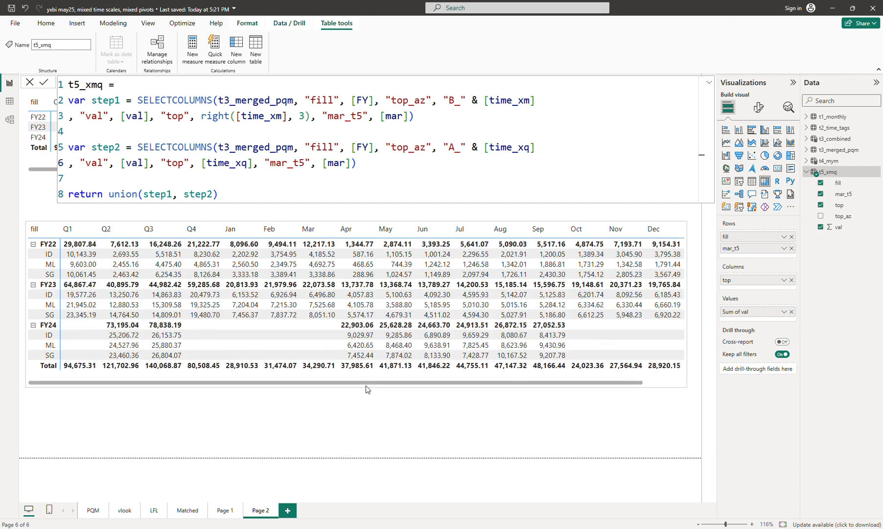
- Move mar_t5 above fill in the matrix rows and expand all levels again
{"action": "left_click_drag", "start_coordinate": [754, 248], "coordinate": [754, 234]}
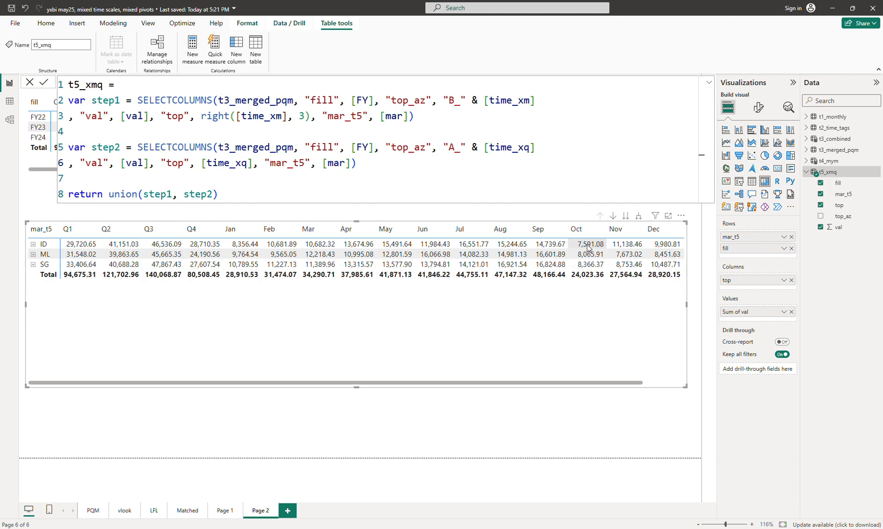
{"action": "left_click", "coordinate": [639, 215]}
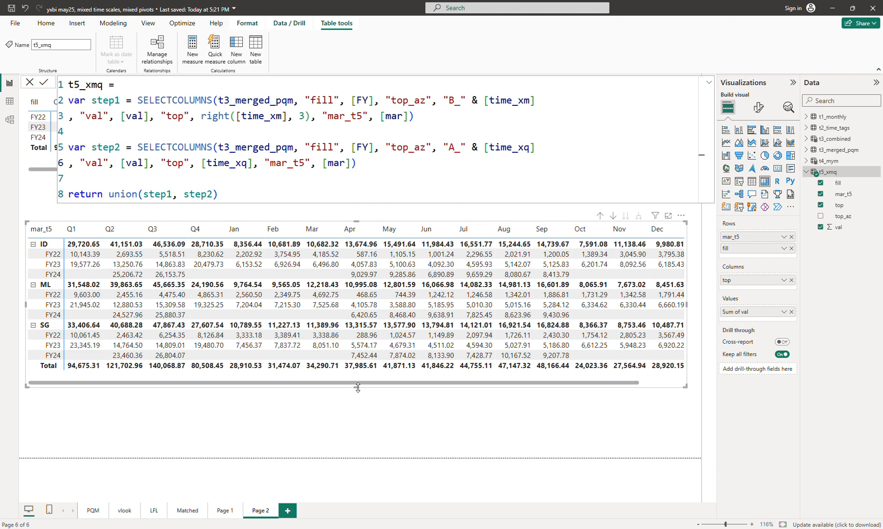
{"action": "left_click_drag", "start_coordinate": [356, 386], "coordinate": [358, 394]}
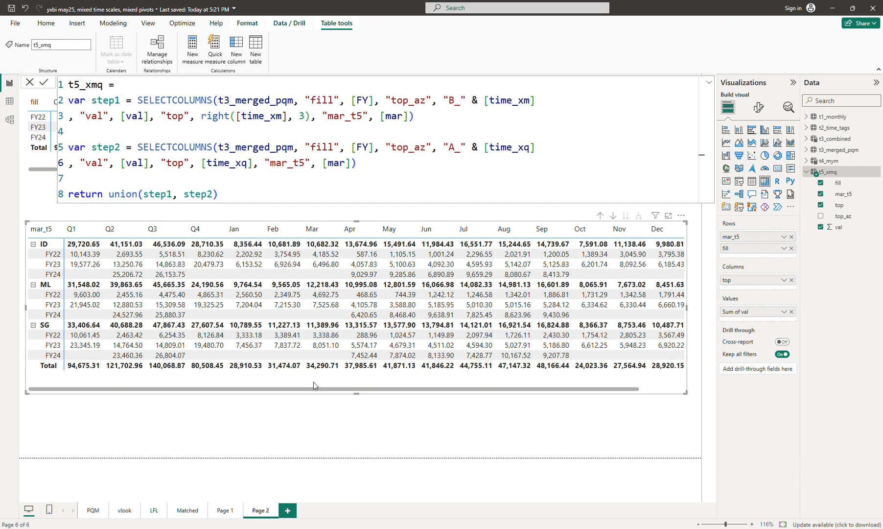
- Create a new report page, paste the matrix onto it, move it up and enlarge it
{"action": "left_click", "coordinate": [288, 510]}
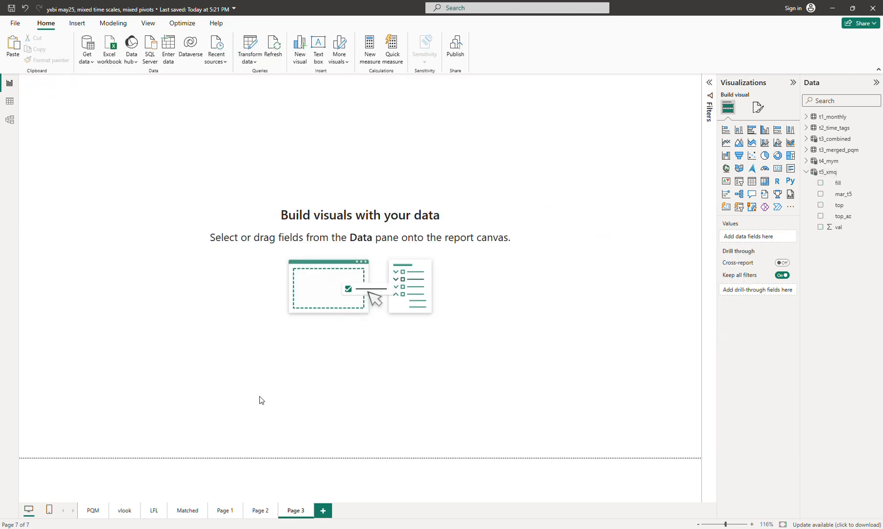
{"action": "key", "text": "ctrl+v"}
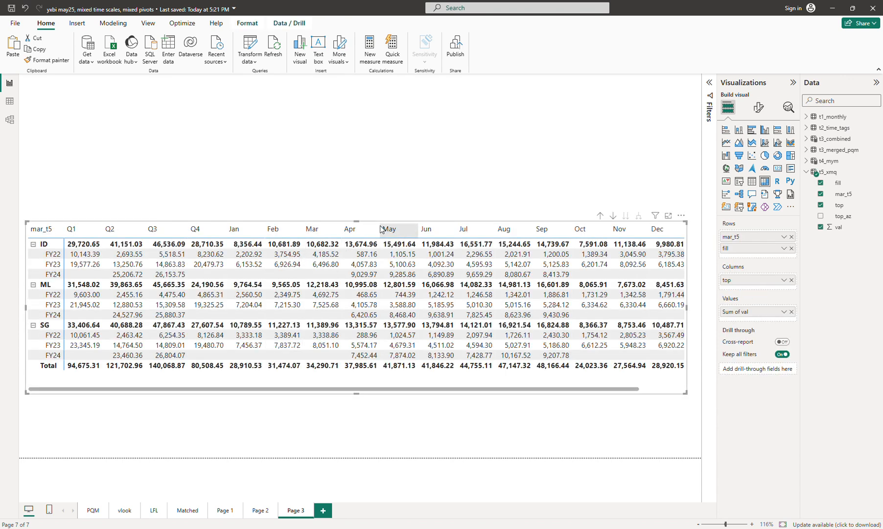
{"action": "left_click_drag", "start_coordinate": [358, 220], "coordinate": [353, 142]}
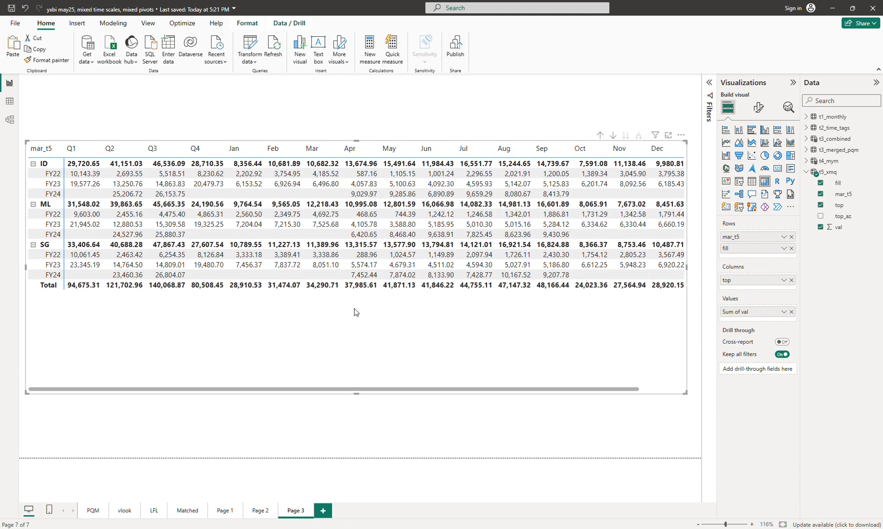
{"action": "left_click_drag", "start_coordinate": [355, 310], "coordinate": [357, 323]}
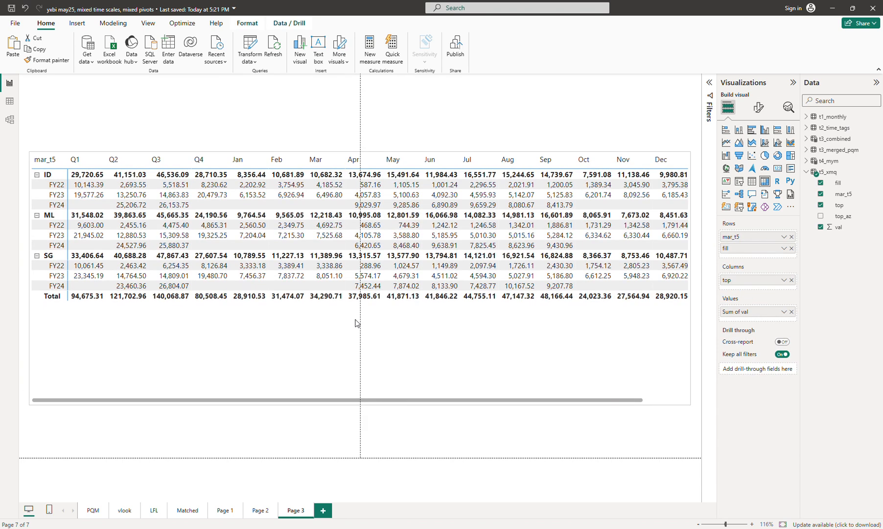
- Add a "seg_t5" column defined as [seg] to the end of step1 in the t5_xmq formula
{"action": "left_click", "coordinate": [831, 173]}
{"action": "left_click", "coordinate": [626, 130]}
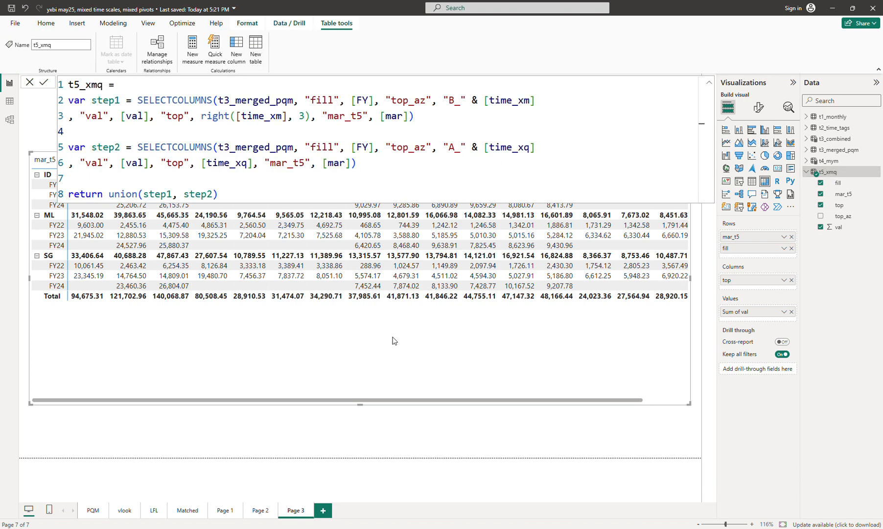
{"action": "left_click", "coordinate": [469, 118]}
{"action": "key", "text": "Left"}
{"action": "type", "text": ", "}
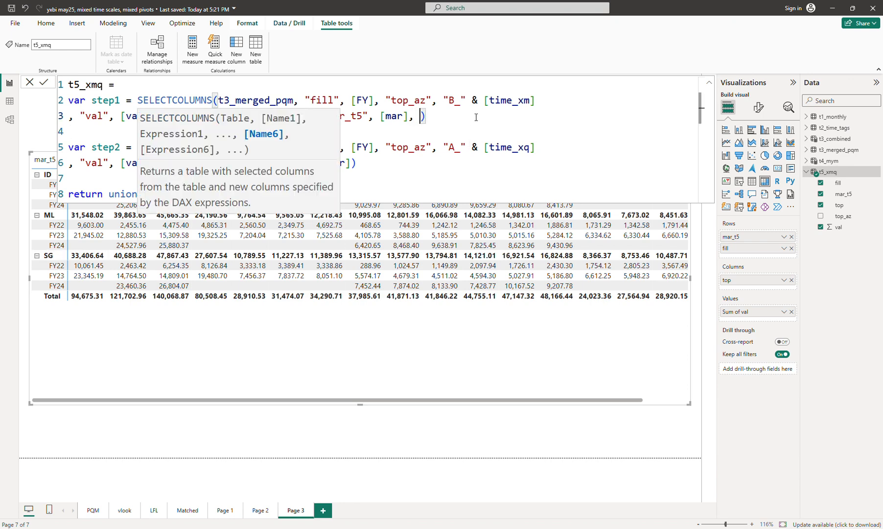
{"action": "type", "text": "\"seg_"}
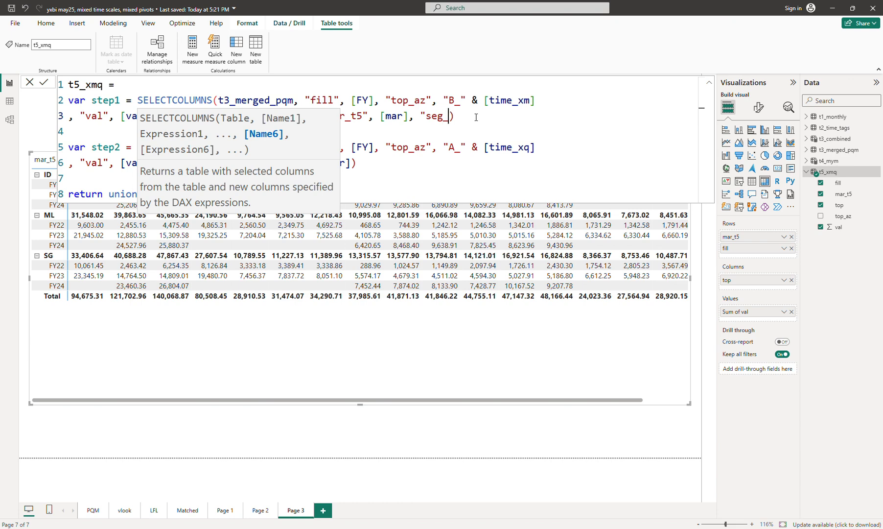
{"action": "type", "text": "t5\", ["}
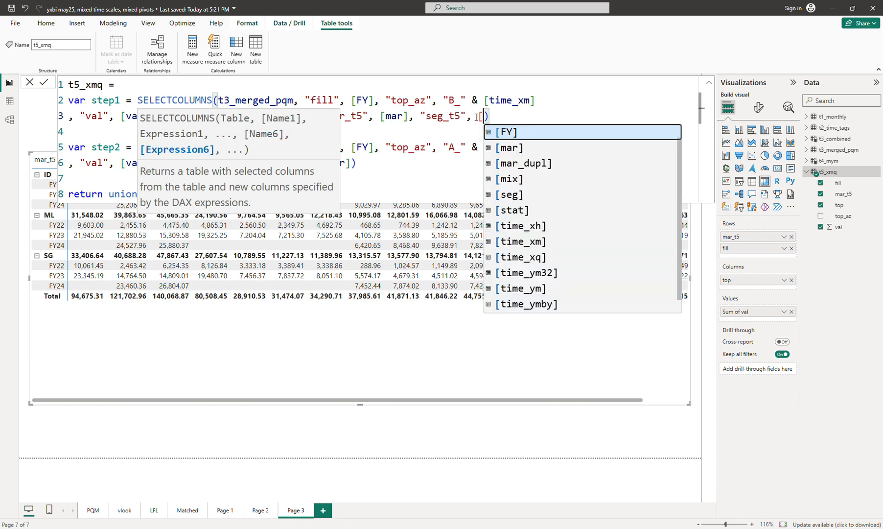
{"action": "key", "text": "Down"}
{"action": "key", "text": "Down"}
{"action": "key", "text": "Down"}
{"action": "key", "text": "Down"}
{"action": "key", "text": "Tab"}
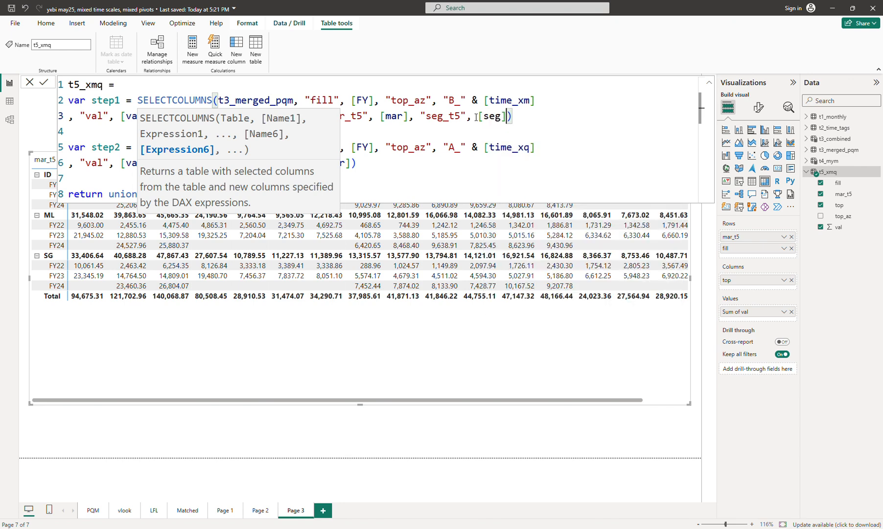
{"action": "key", "text": "Down"}
{"action": "key", "text": "Down"}
{"action": "key", "text": "Down"}
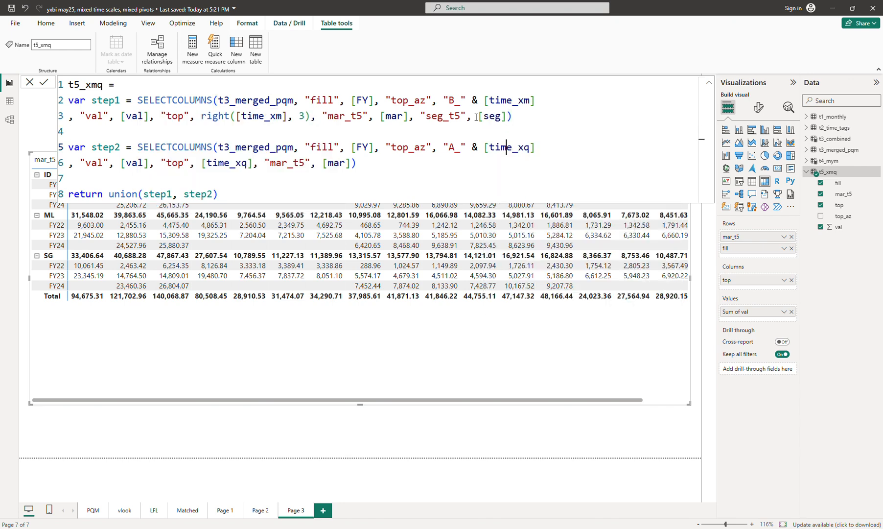
{"action": "key", "text": "Left"}
- Copy the seg_t5 column definition from step1 and paste it at the end of step2
{"action": "left_click", "coordinate": [407, 116]}
{"action": "left_click", "coordinate": [515, 118], "text": "shift"}
{"action": "key", "text": "ctrl+c"}
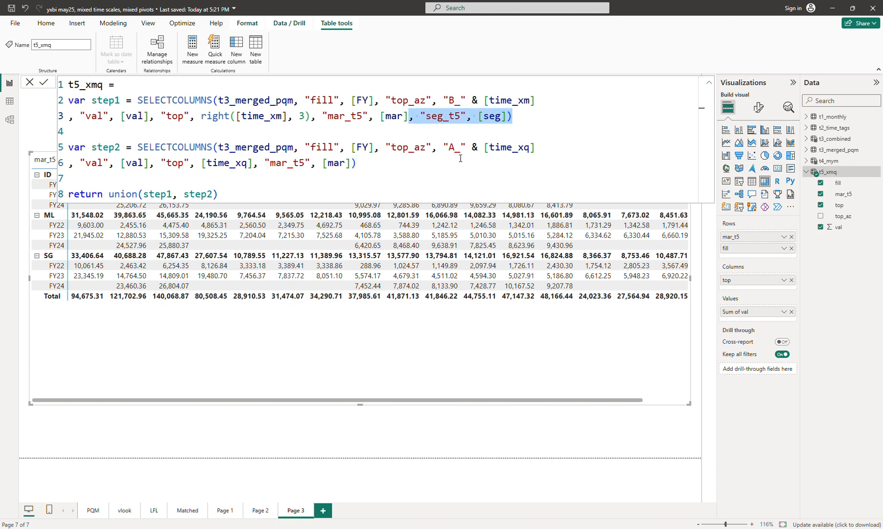
{"action": "left_click", "coordinate": [425, 176]}
{"action": "left_click", "coordinate": [394, 162]}
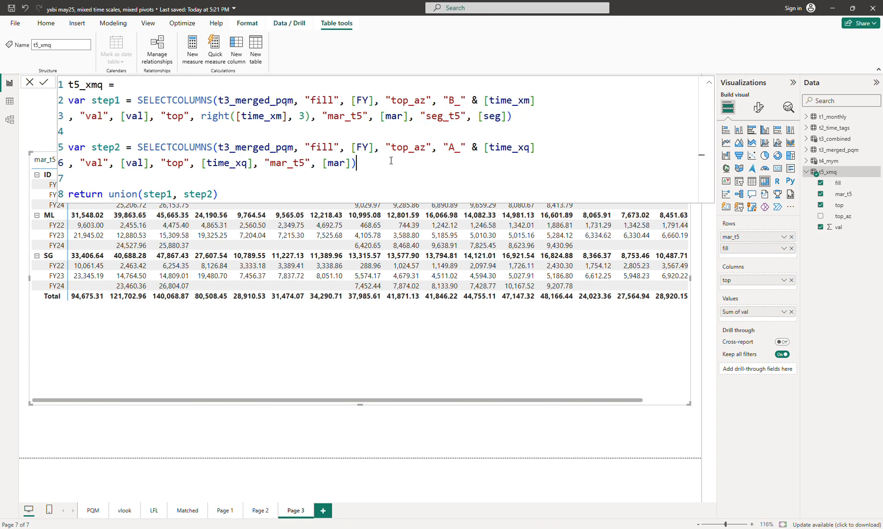
{"action": "key", "text": "ctrl+v"}
{"action": "key", "text": "Down"}
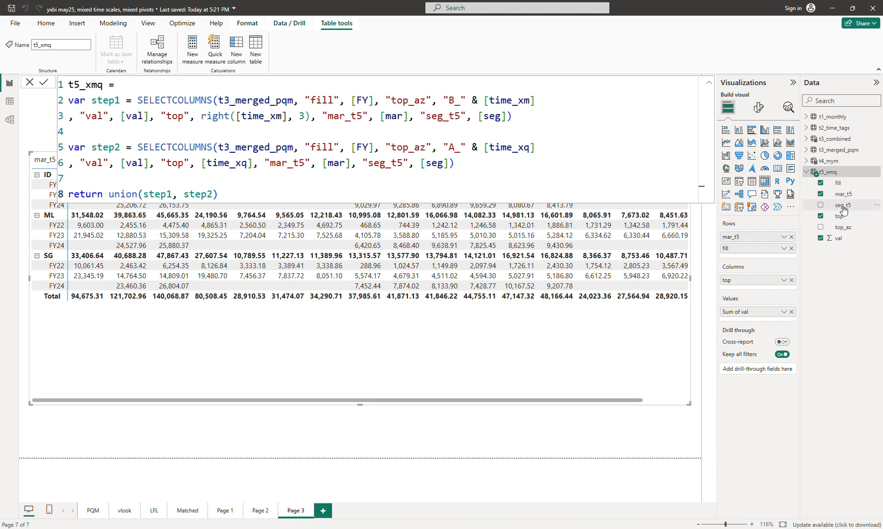
- Replace mar_t5 with seg_t5 in the matrix rows, collapse the formula bar and expand all levels
{"action": "left_click_drag", "start_coordinate": [842, 206], "coordinate": [780, 240]}
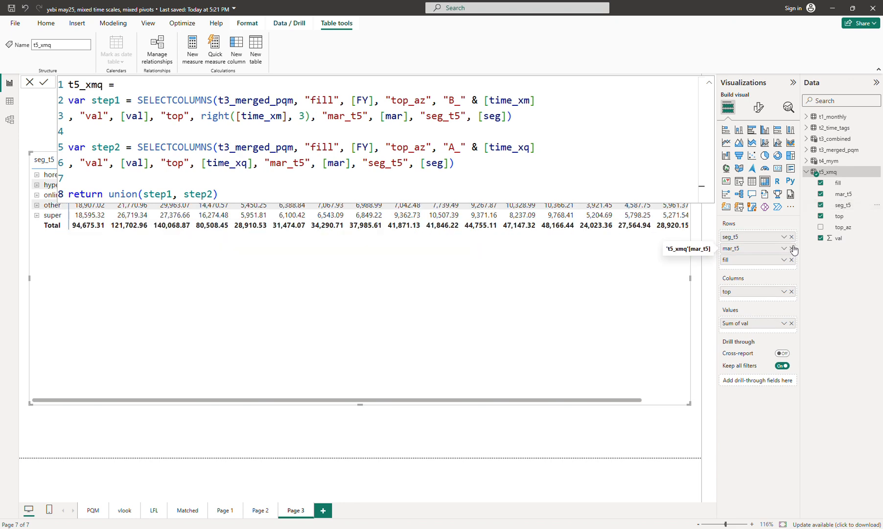
{"action": "left_click", "coordinate": [709, 82]}
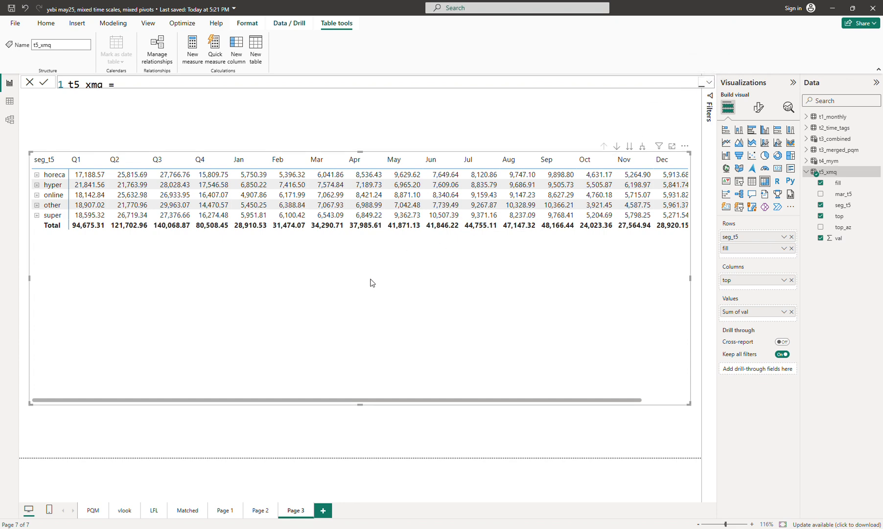
{"action": "left_click", "coordinate": [643, 148]}
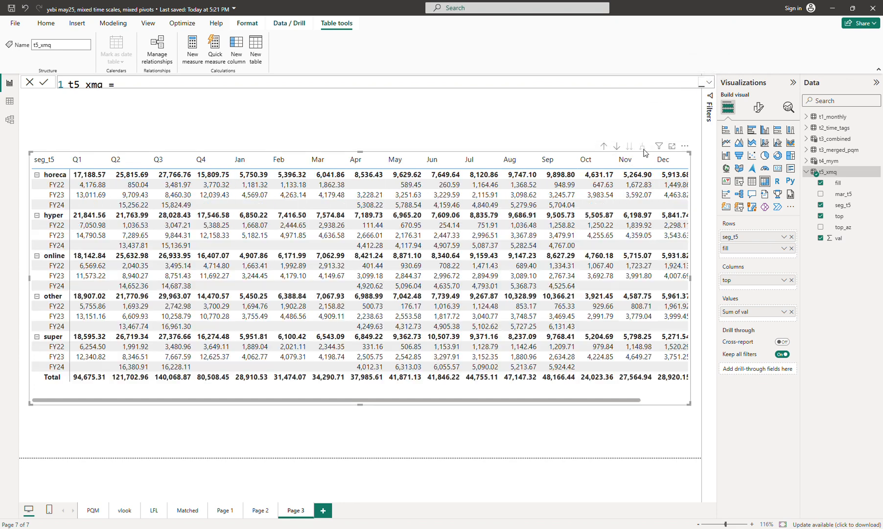
{"action": "mouse_move", "coordinate": [359, 405]}
{"action": "left_mouse_down"}
{"action": "mouse_move", "coordinate": [360, 449]}
{"action": "mouse_move", "coordinate": [364, 392]}
{"action": "mouse_move", "coordinate": [356, 402]}
{"action": "left_mouse_up"}
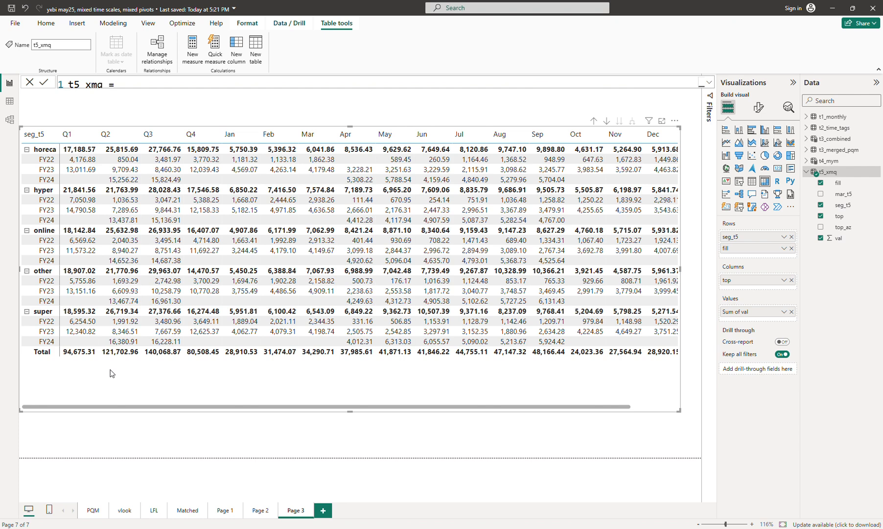
- Try reordering the matrix rows with fill above seg_t5, then restore seg_t5 first with all levels expanded
{"action": "left_click_drag", "start_coordinate": [739, 237], "coordinate": [741, 254]}
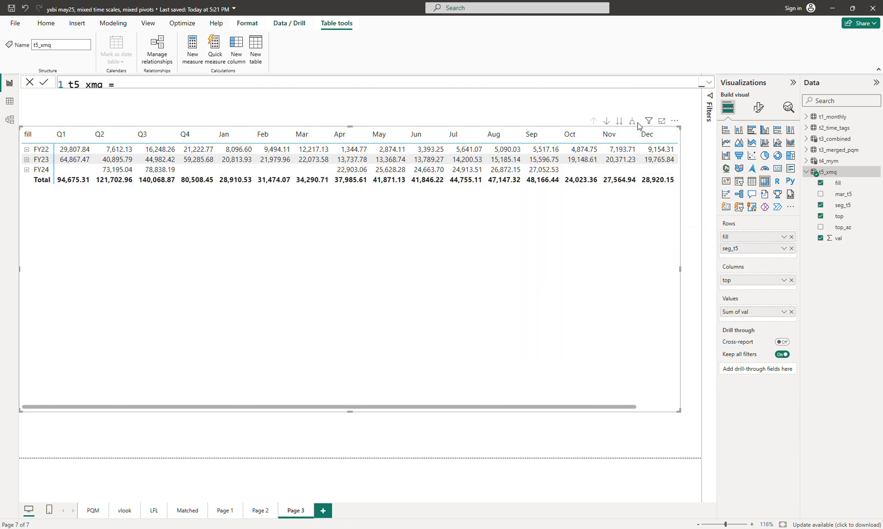
{"action": "left_click", "coordinate": [632, 121]}
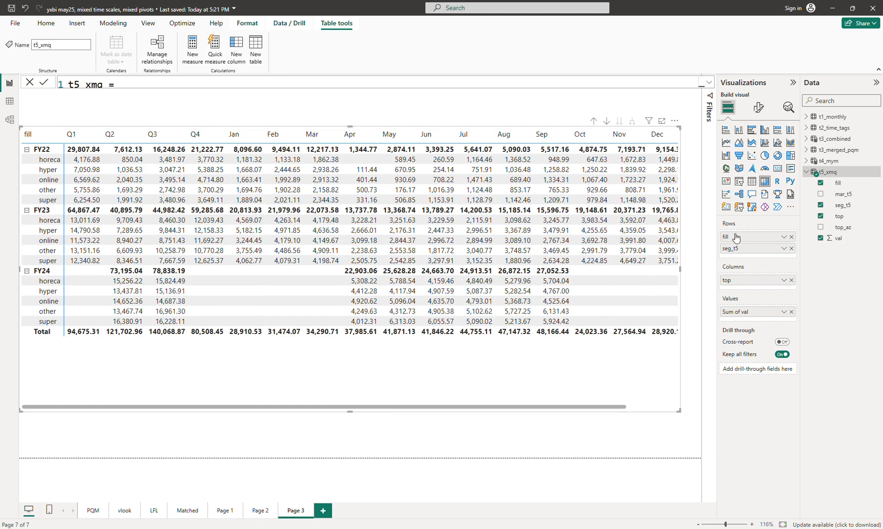
{"action": "left_click_drag", "start_coordinate": [735, 238], "coordinate": [736, 253]}
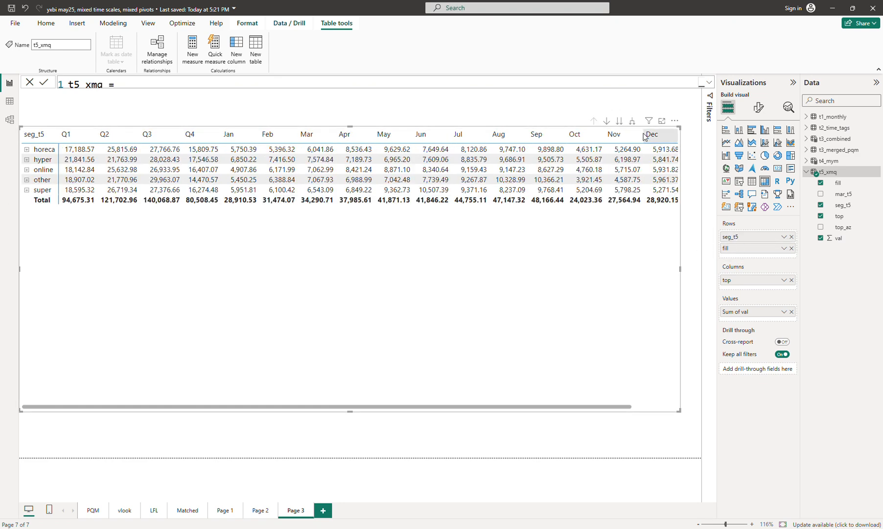
{"action": "left_click", "coordinate": [632, 121]}
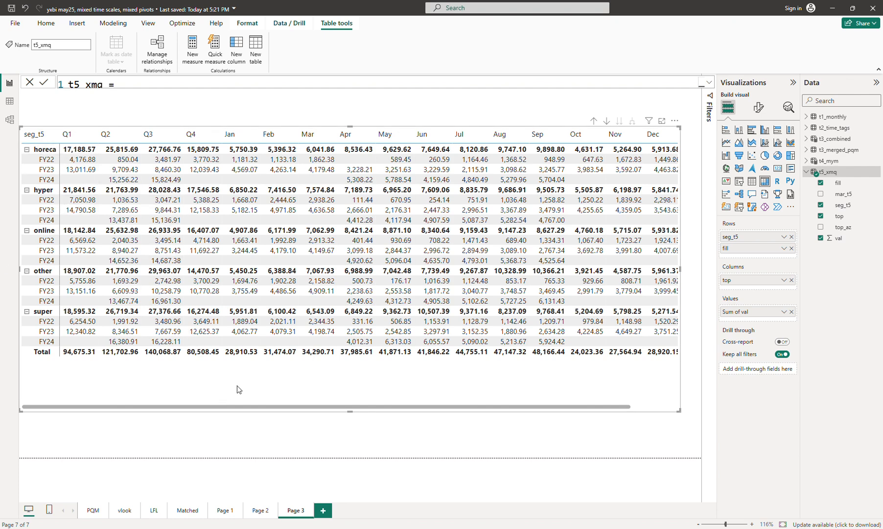
- Shorten the matrix visual to fit its rows and reopen the t5_xmq formula
{"action": "left_click_drag", "start_coordinate": [350, 411], "coordinate": [351, 388]}
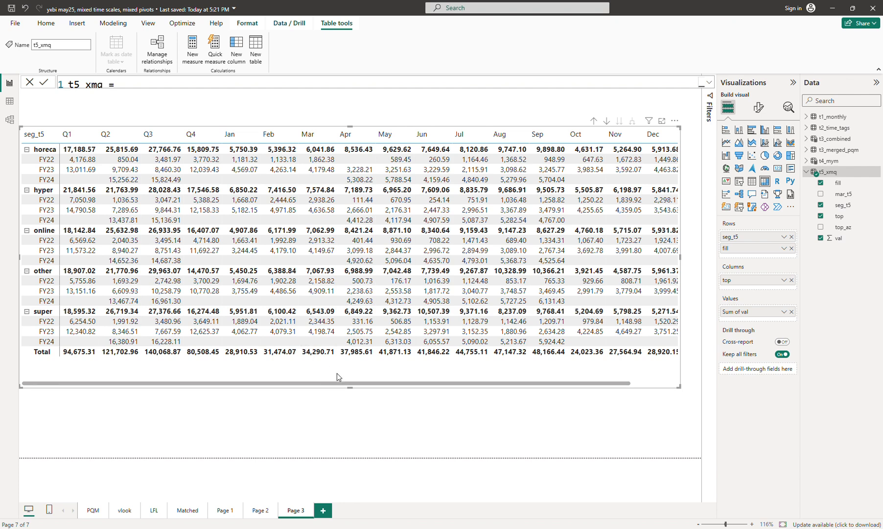
{"action": "left_click_drag", "start_coordinate": [351, 384], "coordinate": [351, 370]}
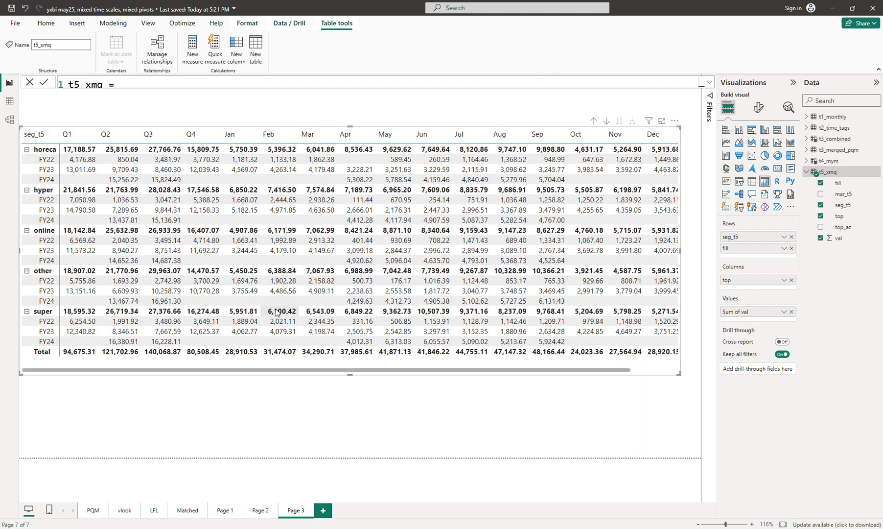
{"action": "left_click", "coordinate": [246, 420]}
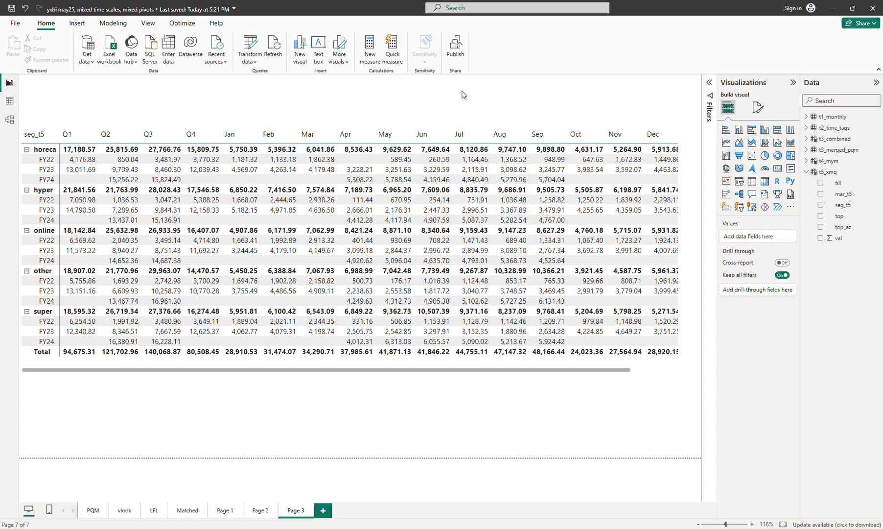
{"action": "left_click", "coordinate": [827, 172]}
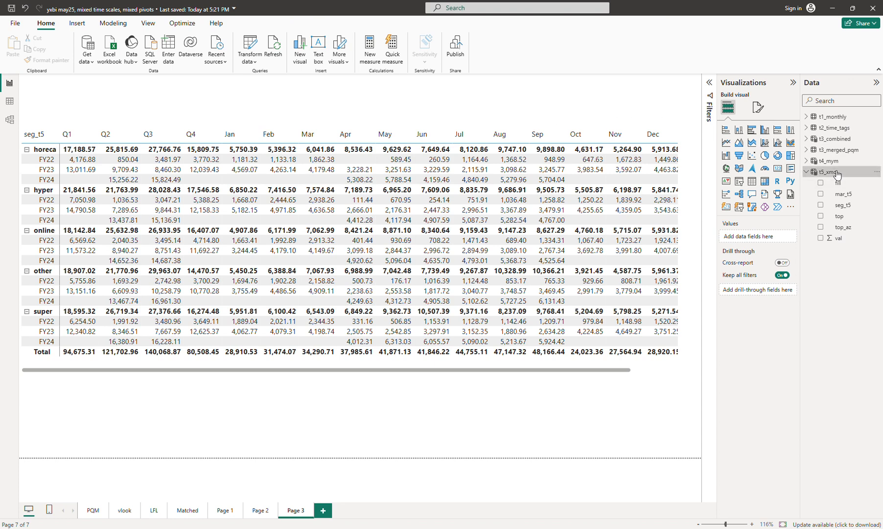
{"action": "left_click", "coordinate": [709, 83]}
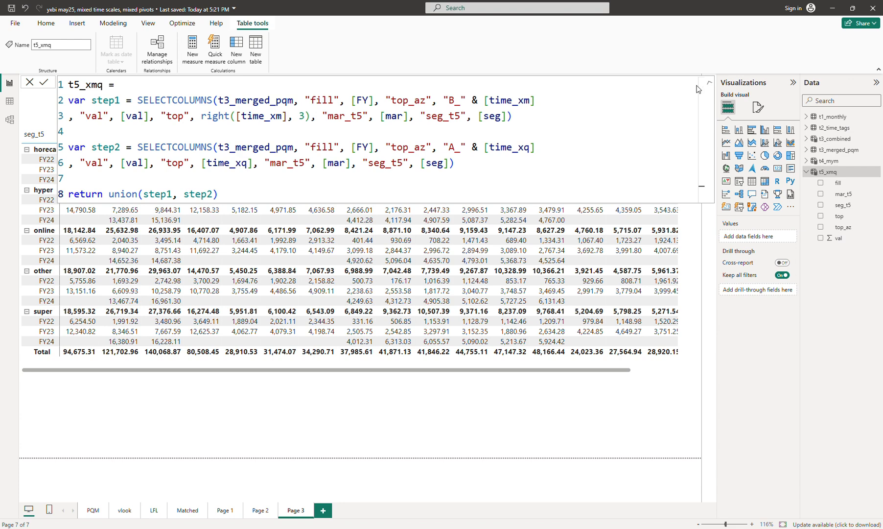